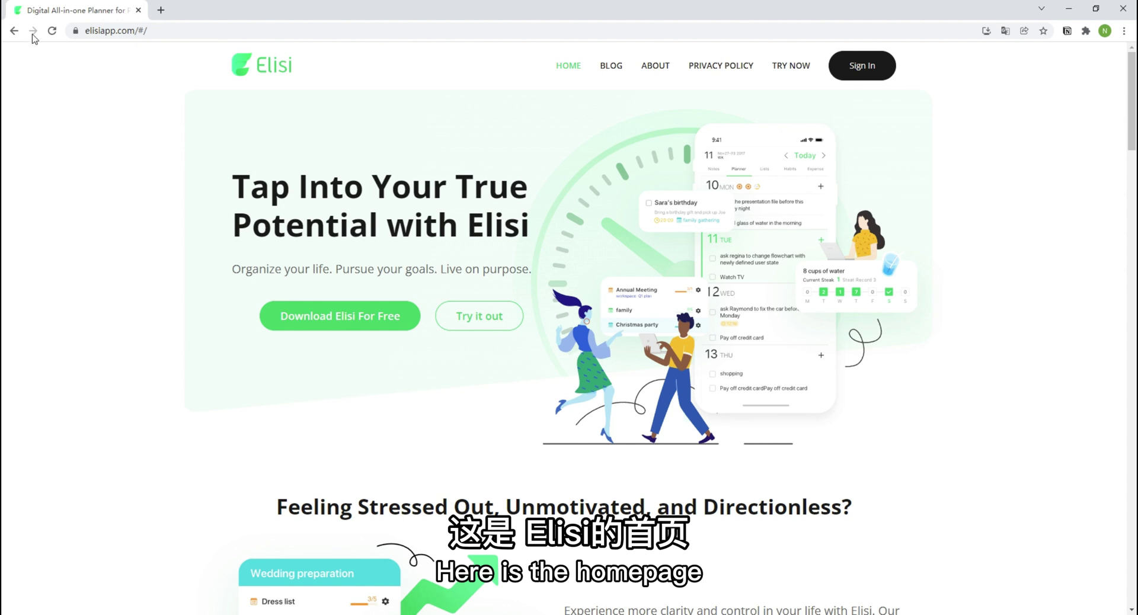
Highlight the web address and scroll the Elisi homepage down to its footer download links.
click(77, 30)
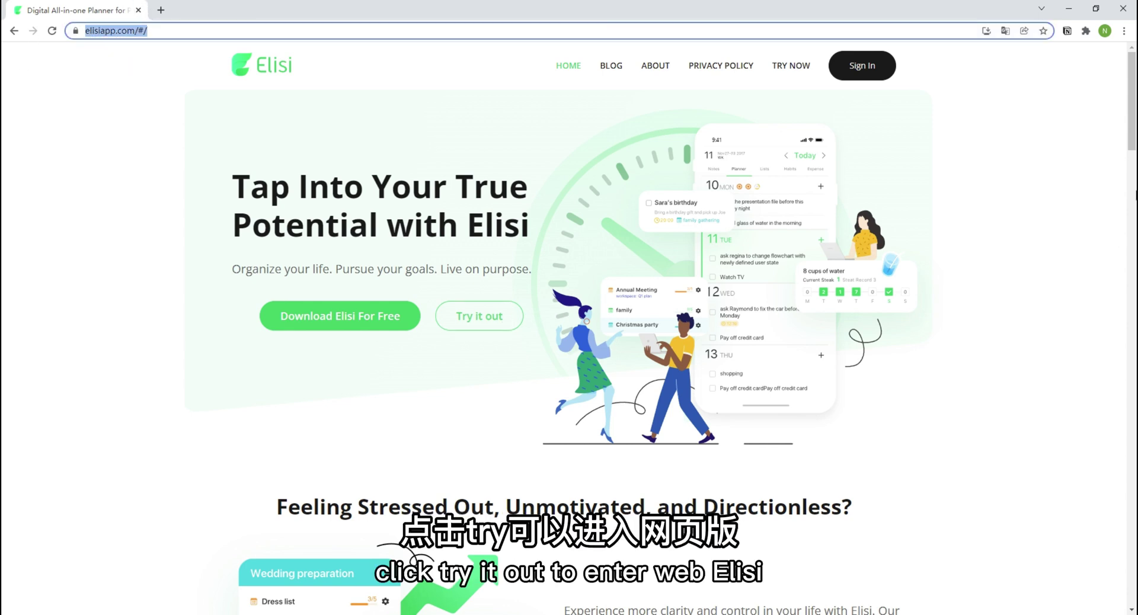
drag(1131, 143, 1131, 599)
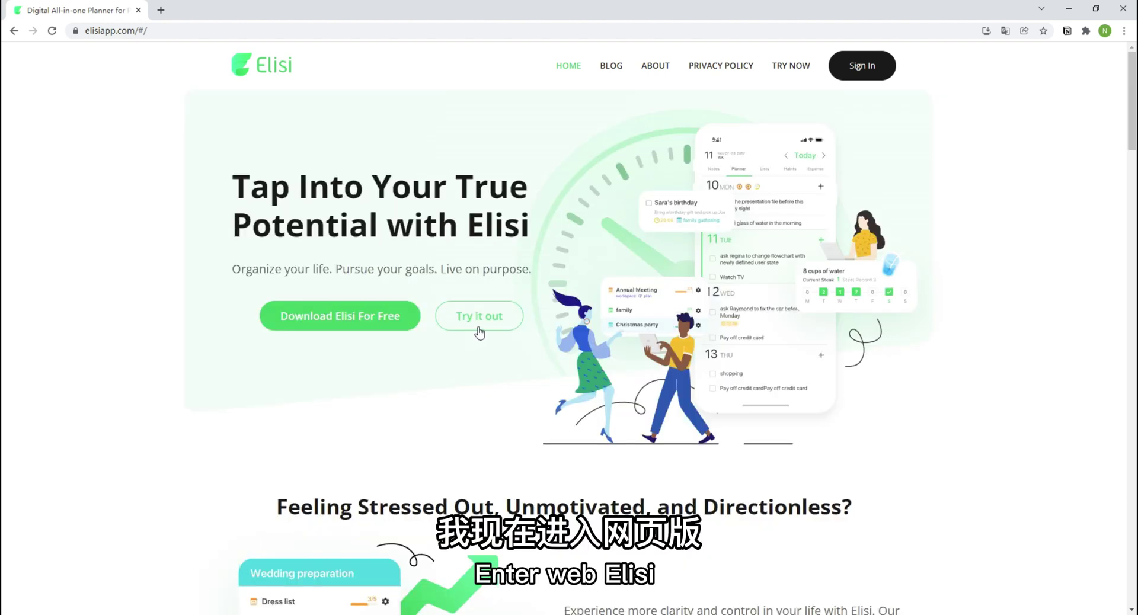
Open the web planner, glance at week 02, then return to week 06 (Feb 7–13, 2022).
click(474, 320)
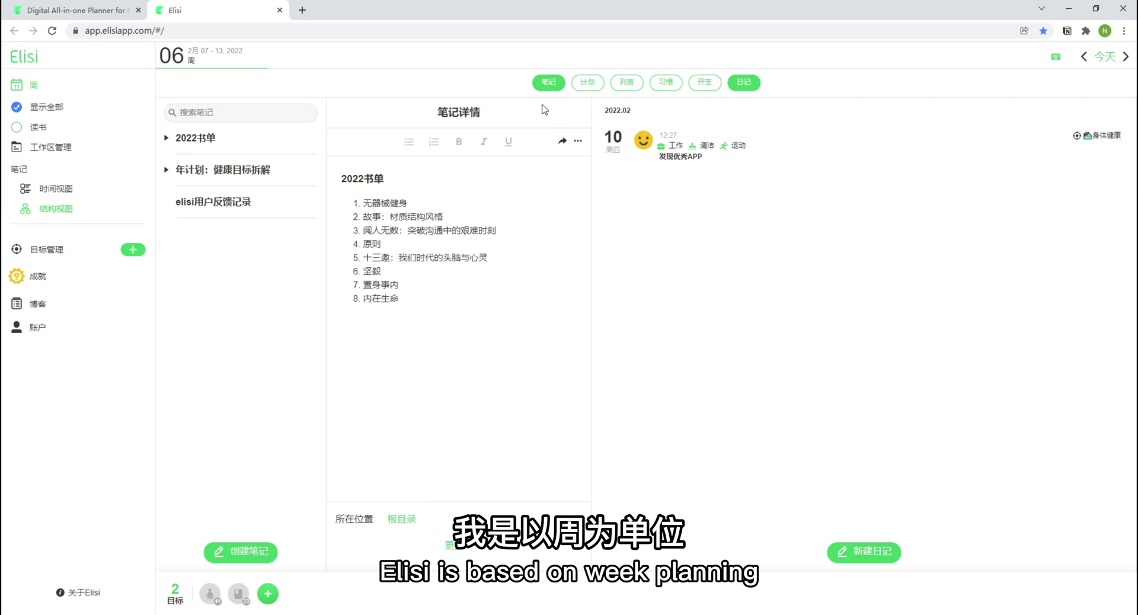
click(193, 64)
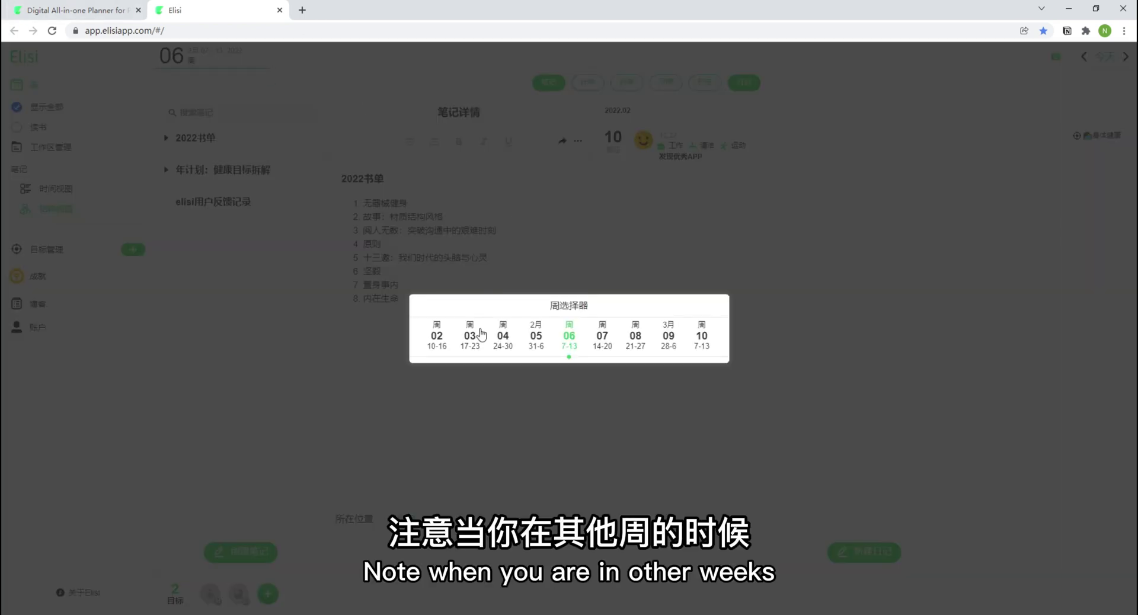
click(447, 343)
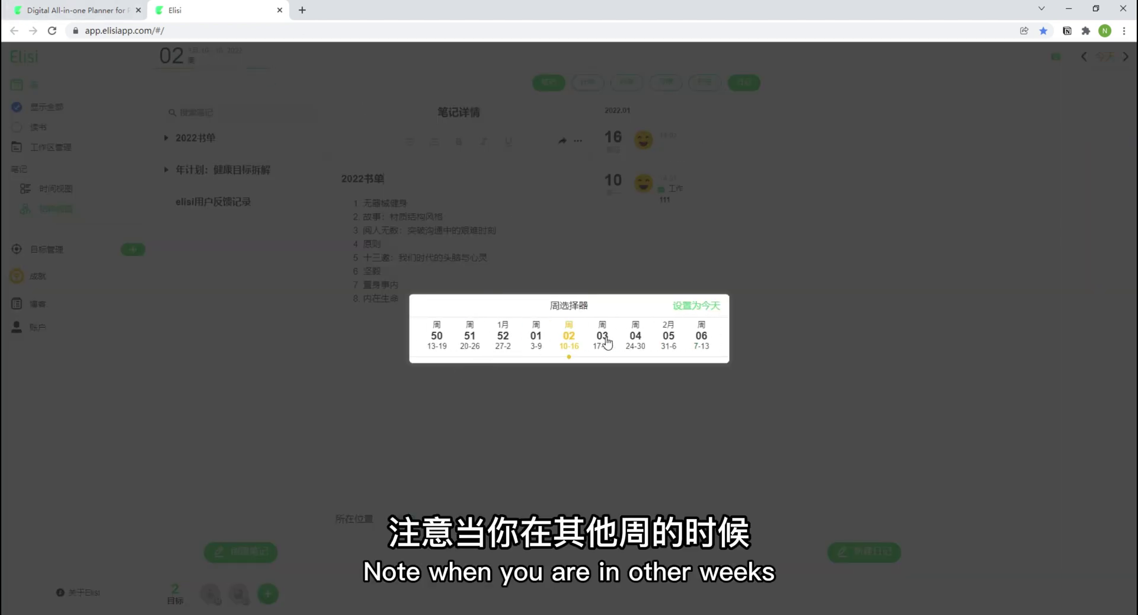
click(695, 306)
click(603, 257)
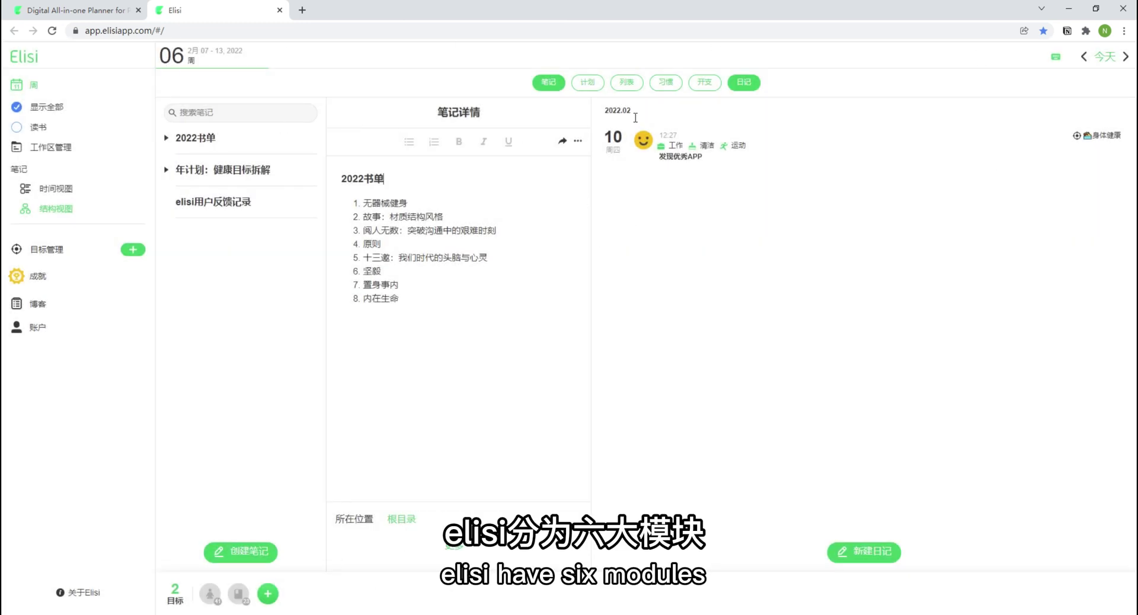
Turn on the Plan and List modules, switch off Diary, and turn on Habits.
click(588, 82)
click(630, 86)
click(666, 85)
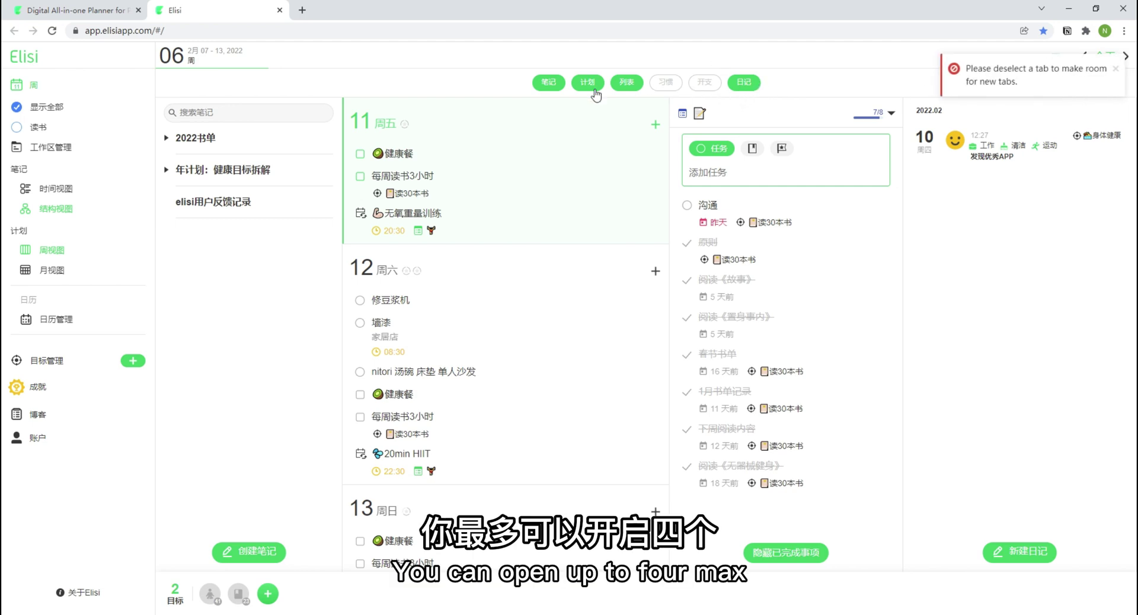
click(750, 86)
click(674, 86)
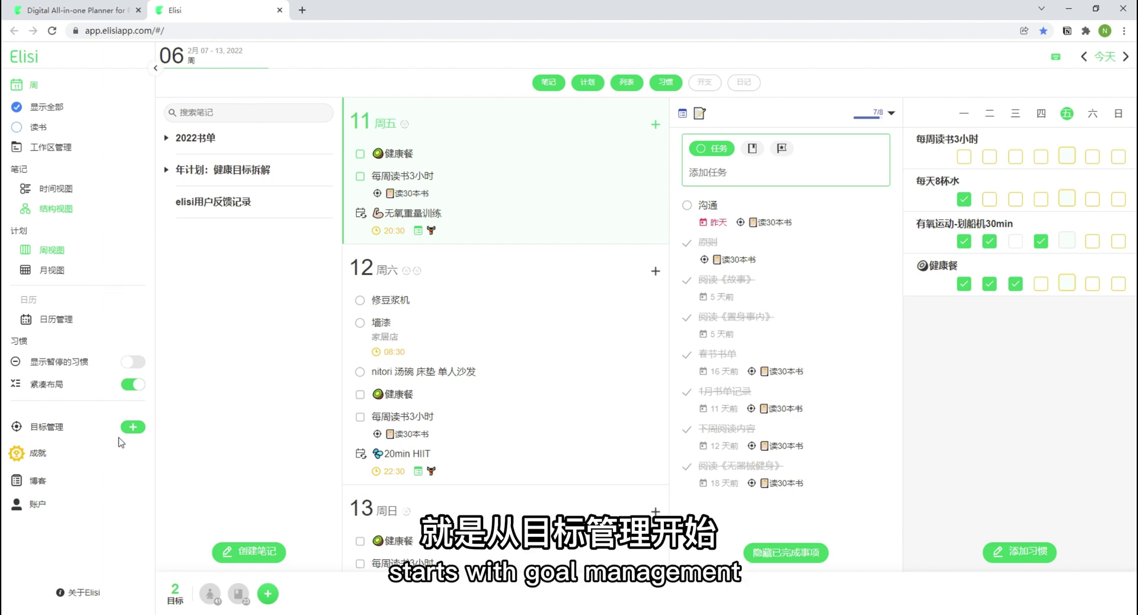
Review the 身体健康 goal and its unfinished items in goal management, then begin a new goal.
click(214, 597)
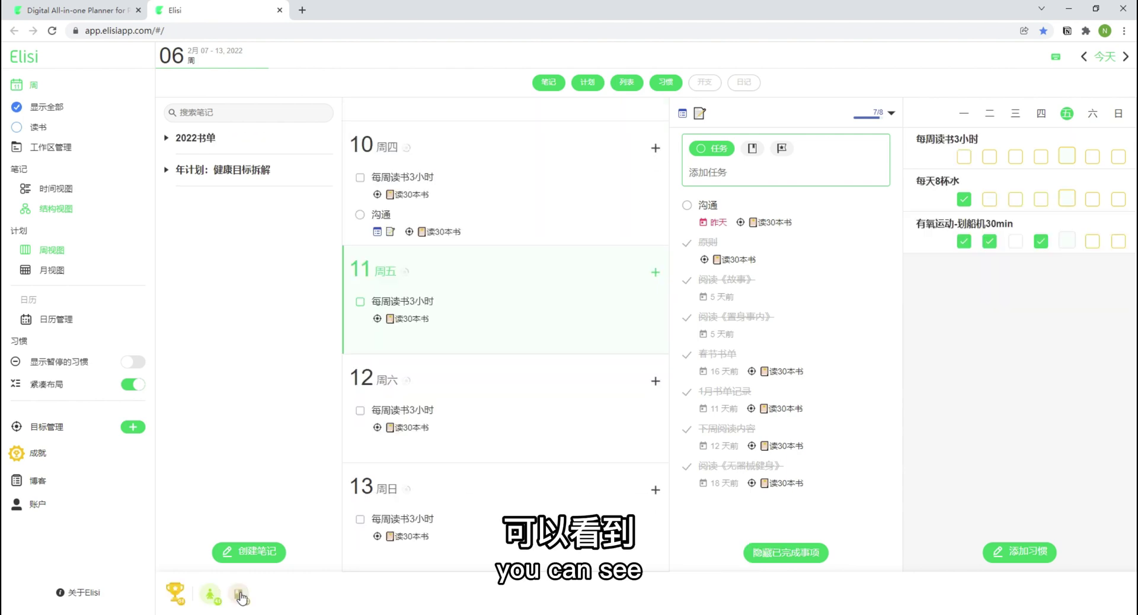
click(46, 426)
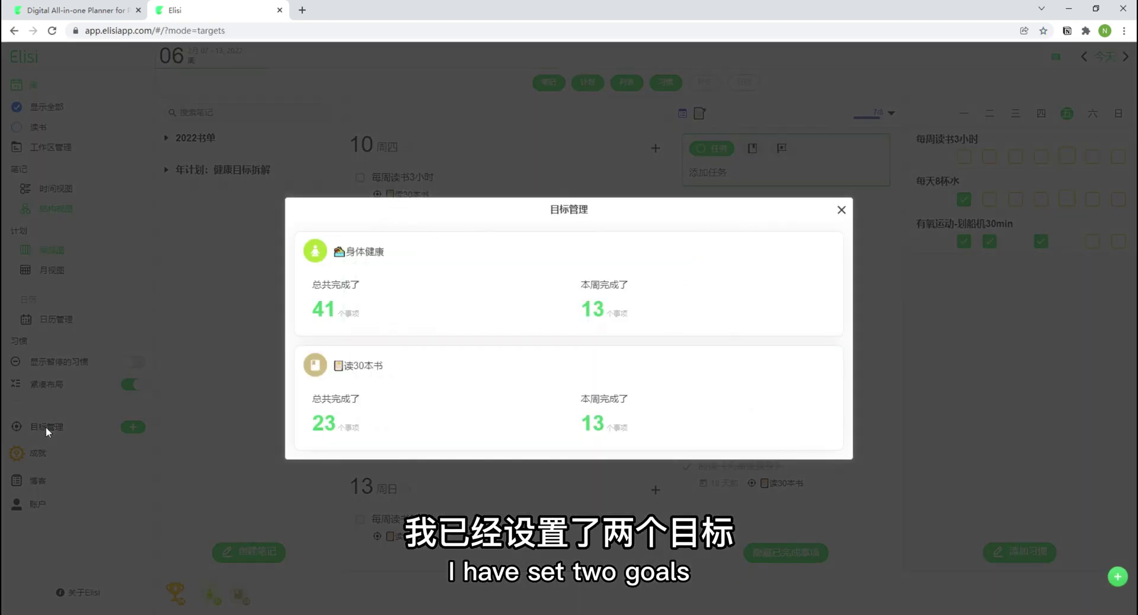
click(377, 265)
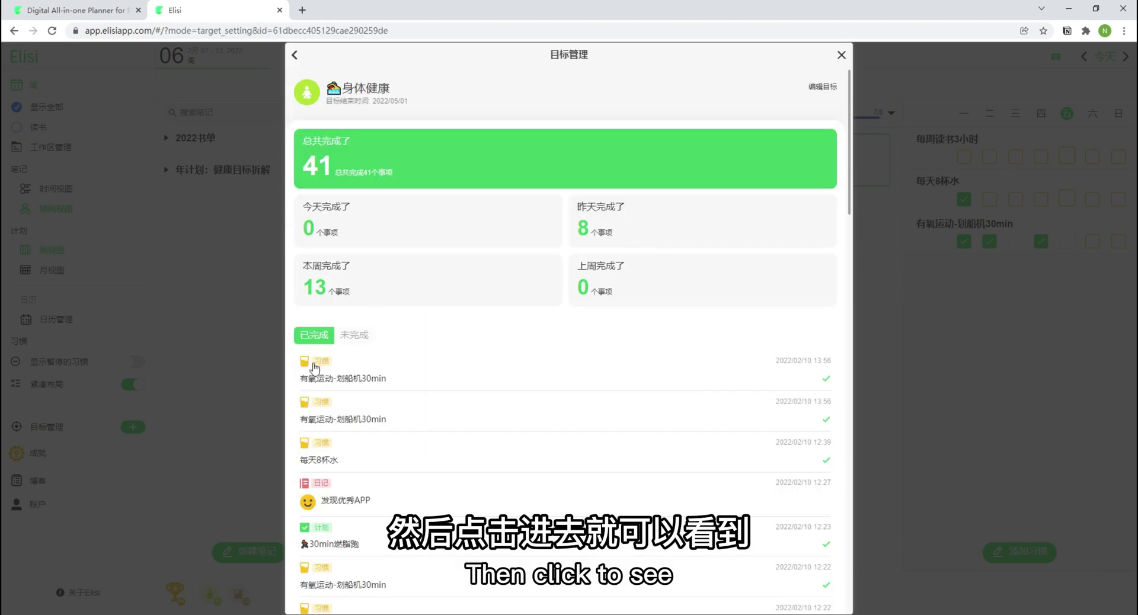
click(357, 336)
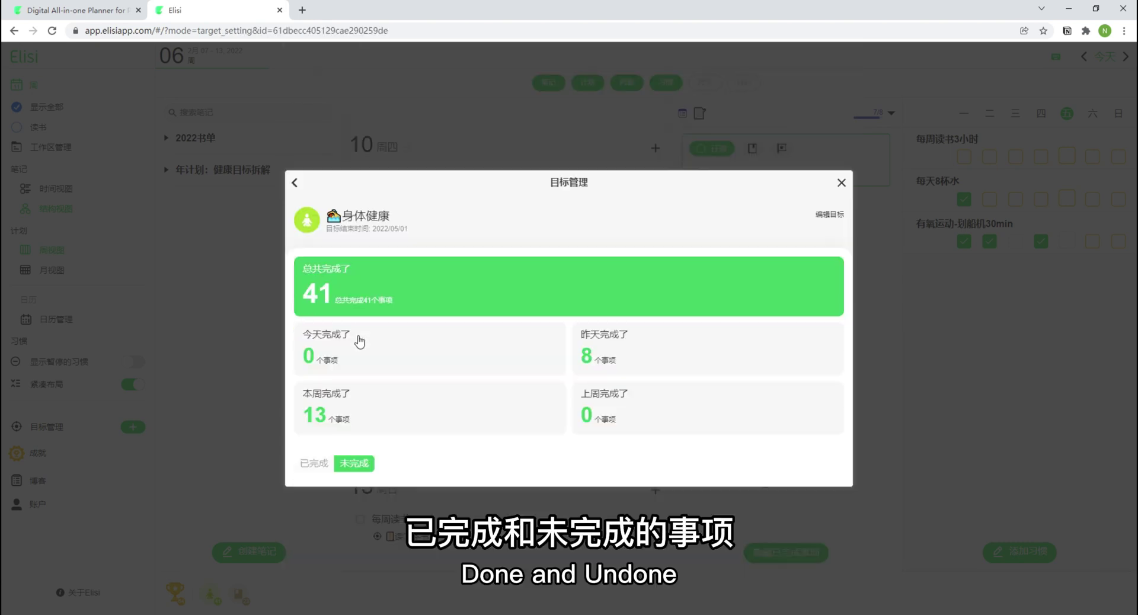
click(841, 183)
click(268, 593)
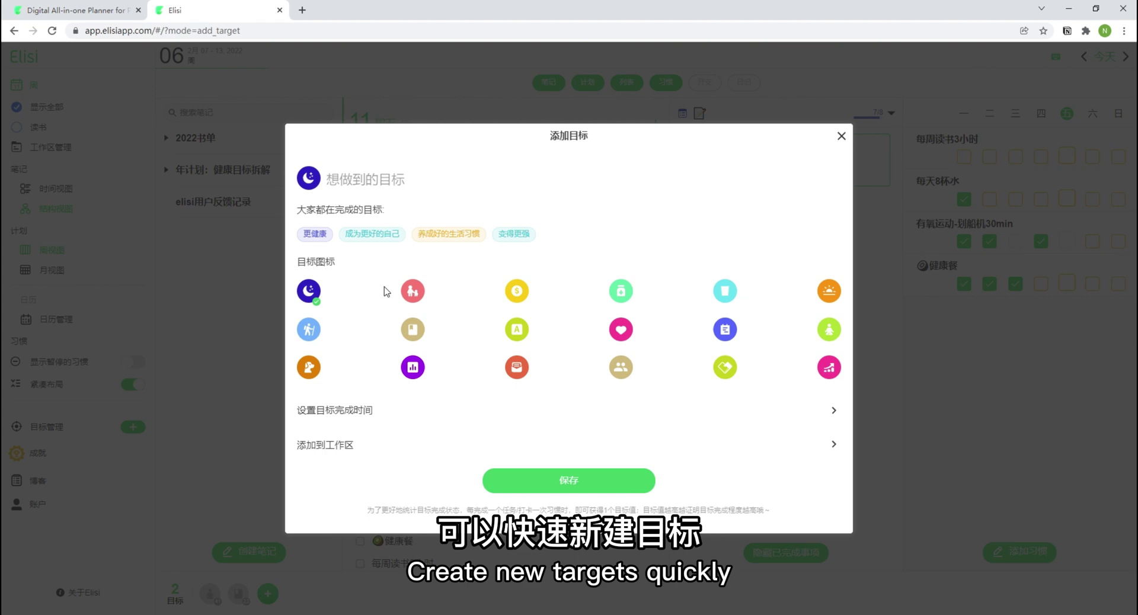
Save the new red-icon goal and add the suggested 每天8杯水 habit to it.
click(413, 291)
click(569, 480)
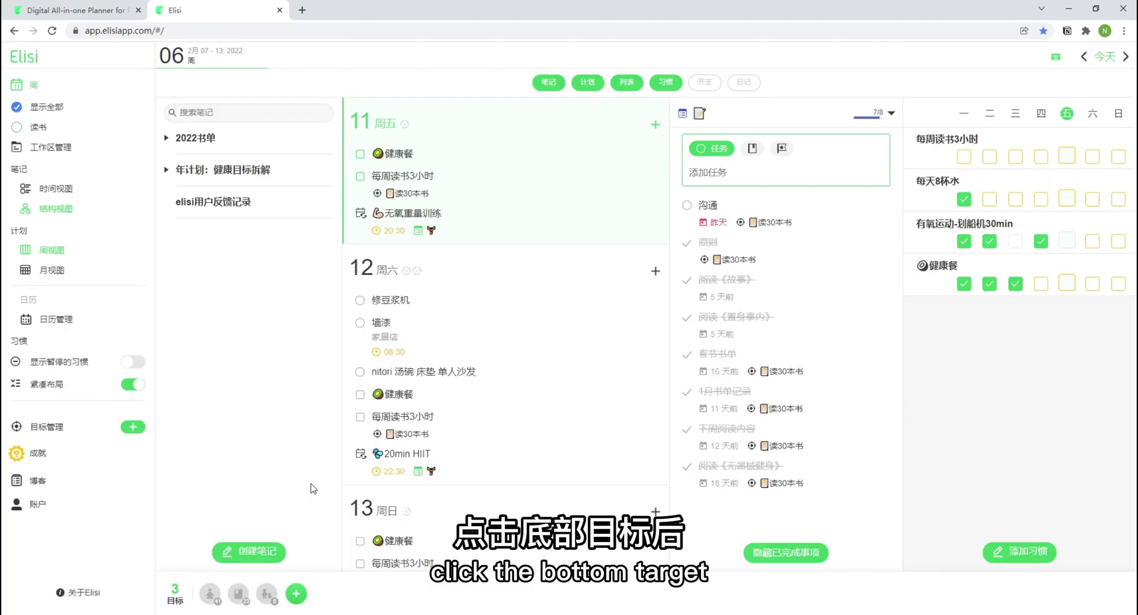
click(267, 594)
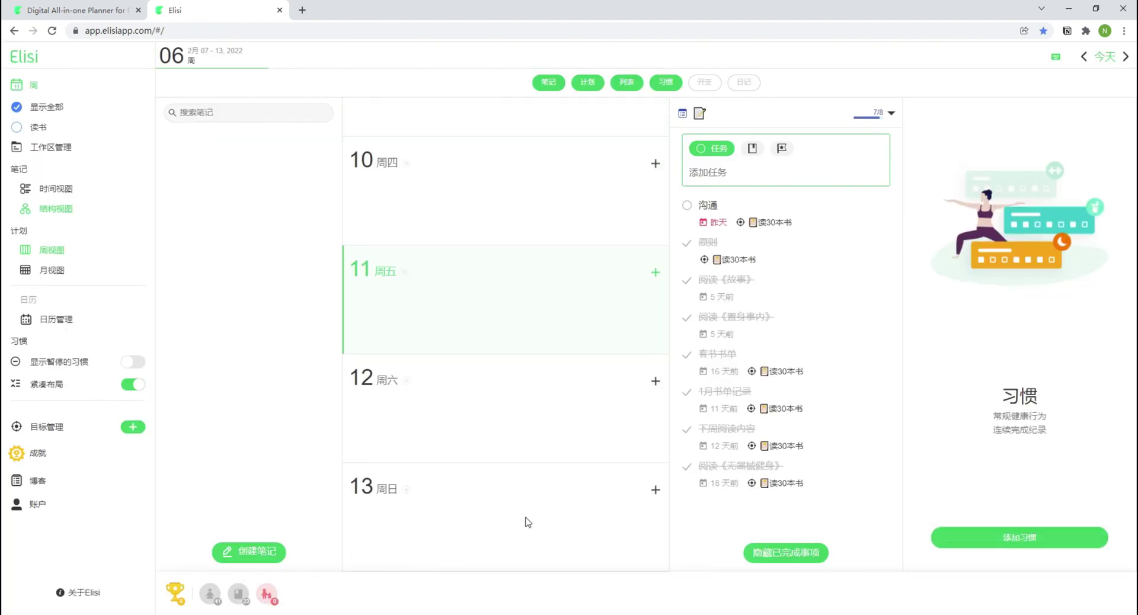
click(998, 538)
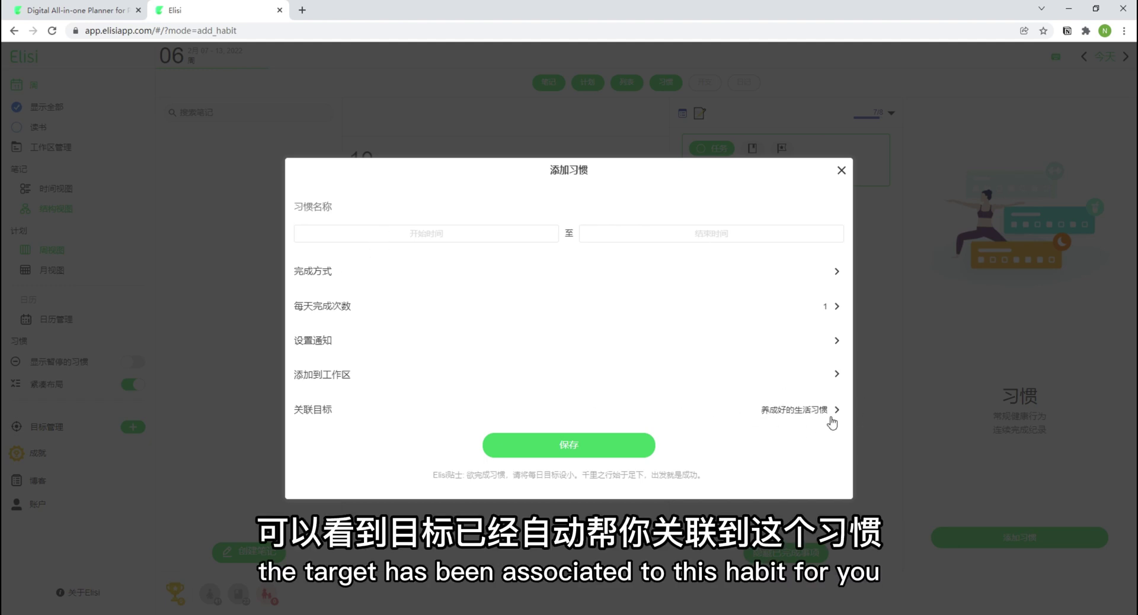
click(335, 219)
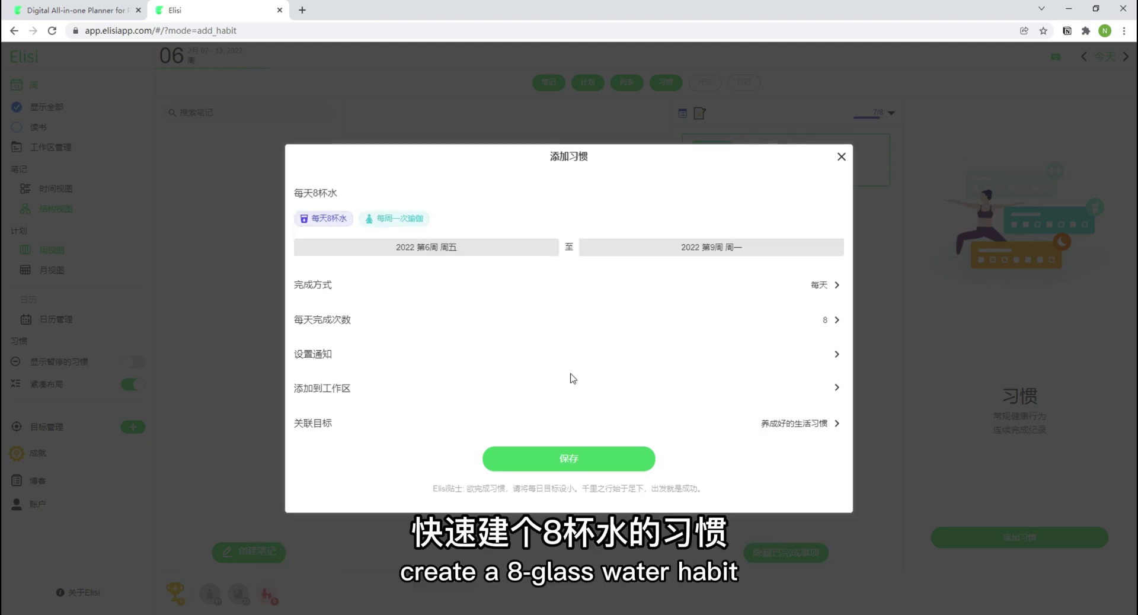
click(560, 455)
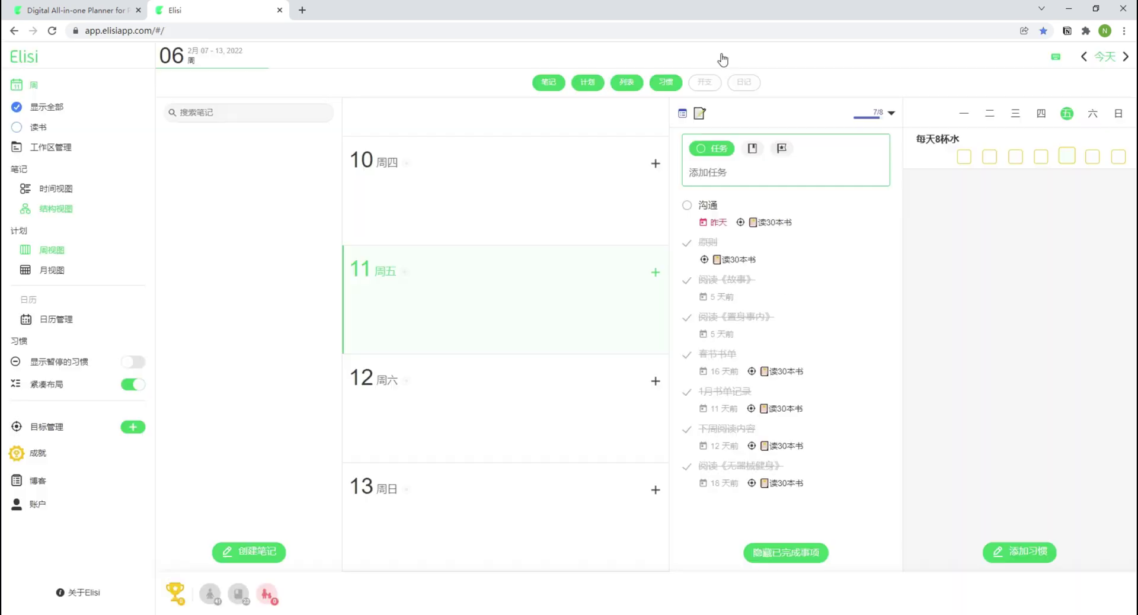
Hide the List, Plan and Notes modules and check off Monday's 每天8杯水 habit.
click(639, 83)
click(600, 86)
click(548, 83)
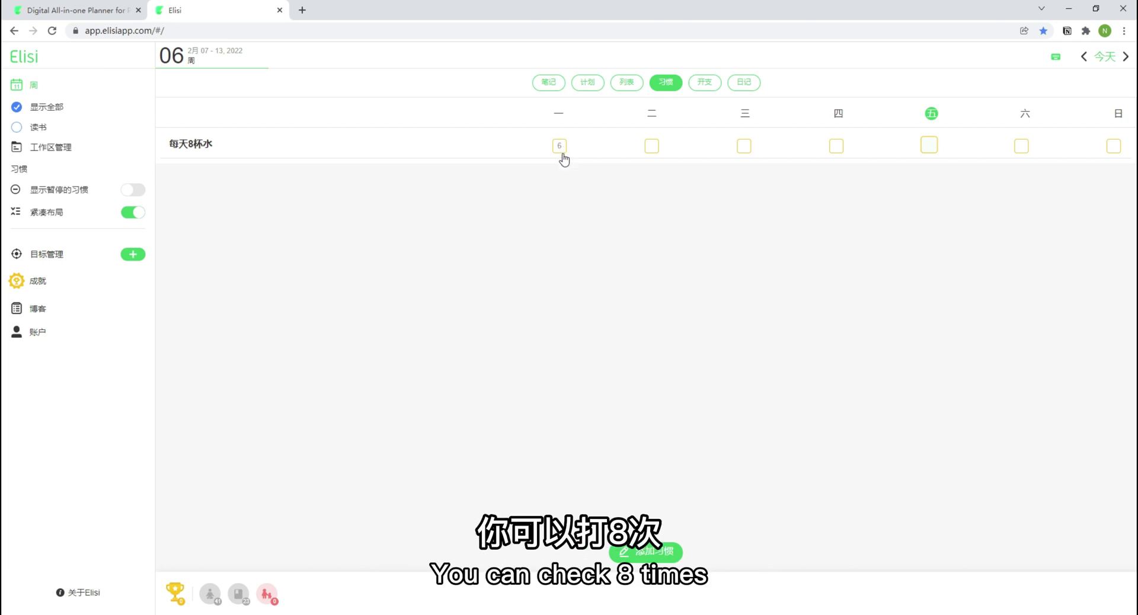
click(565, 148)
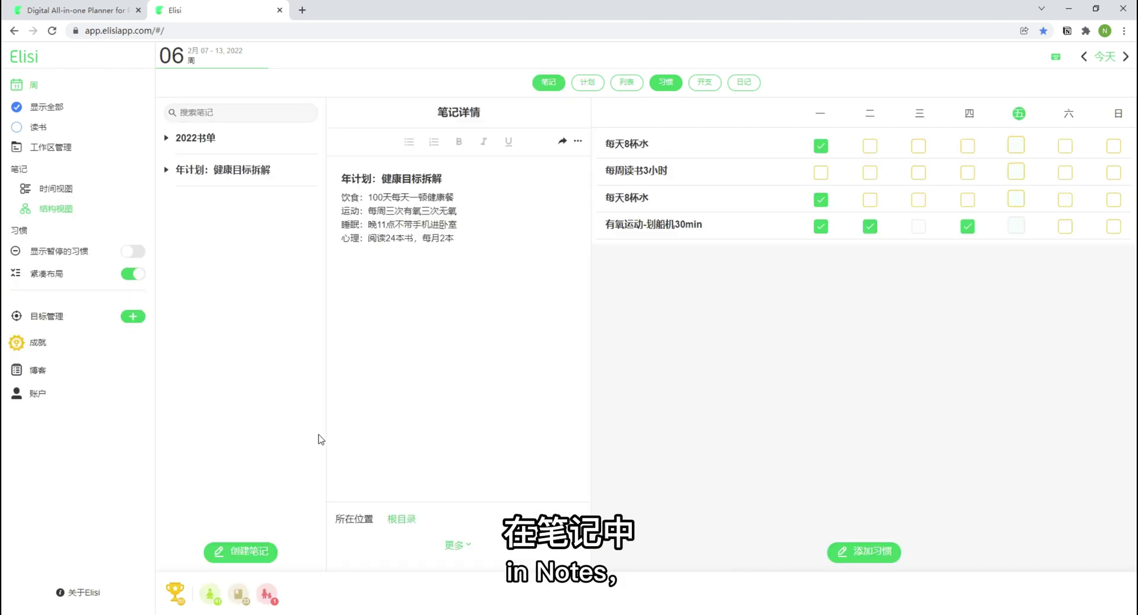
Hide Habits, expand the 2022书单 and 年计划 note folders, and switch notes to time view.
click(665, 82)
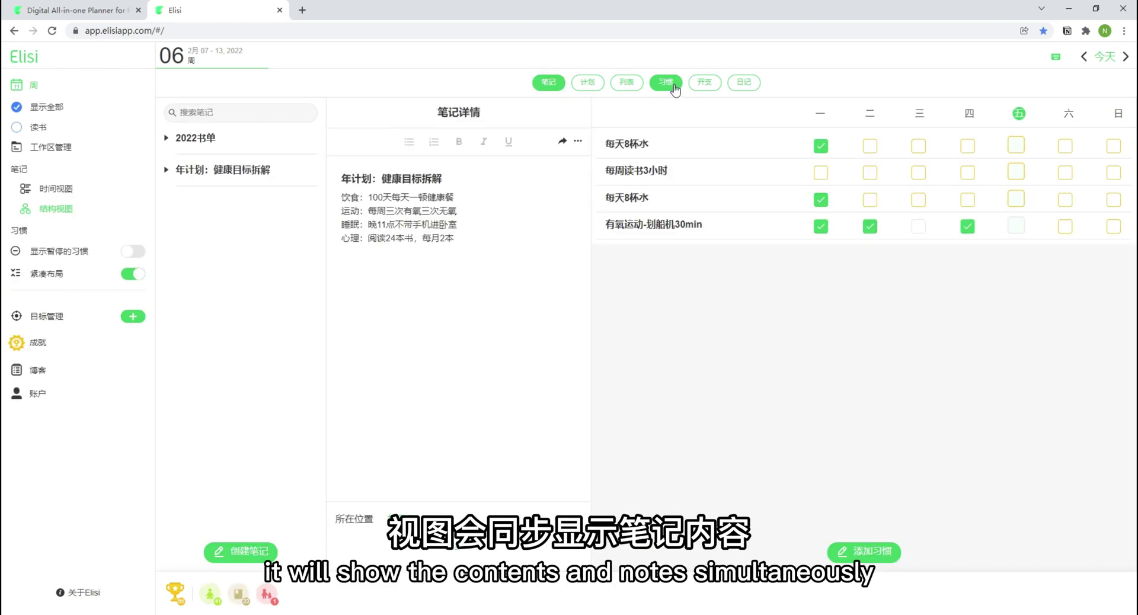
click(167, 139)
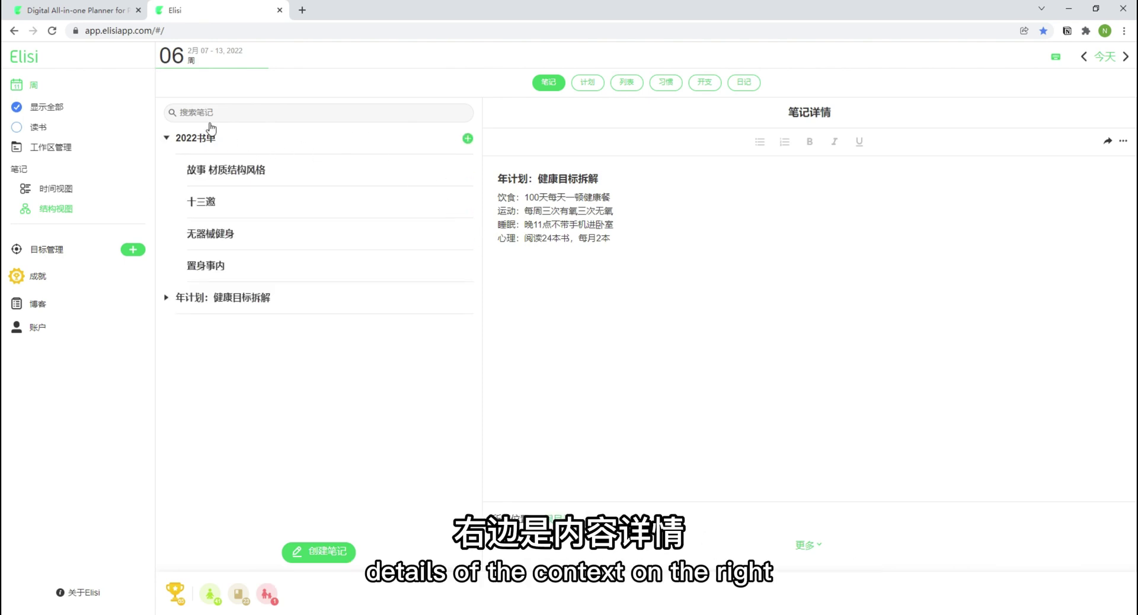
click(167, 298)
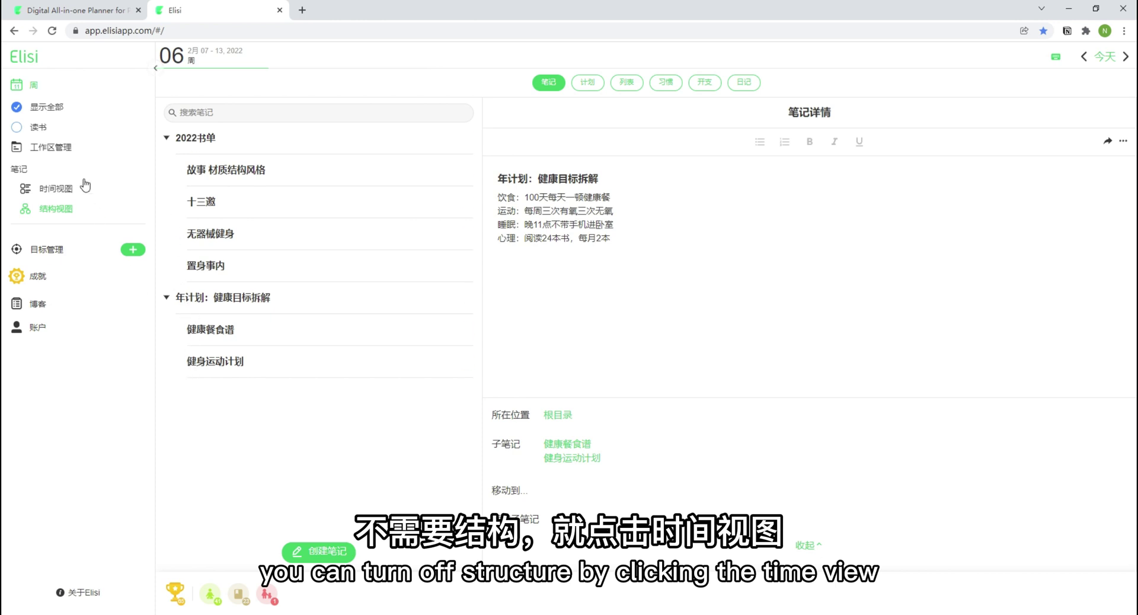
click(57, 193)
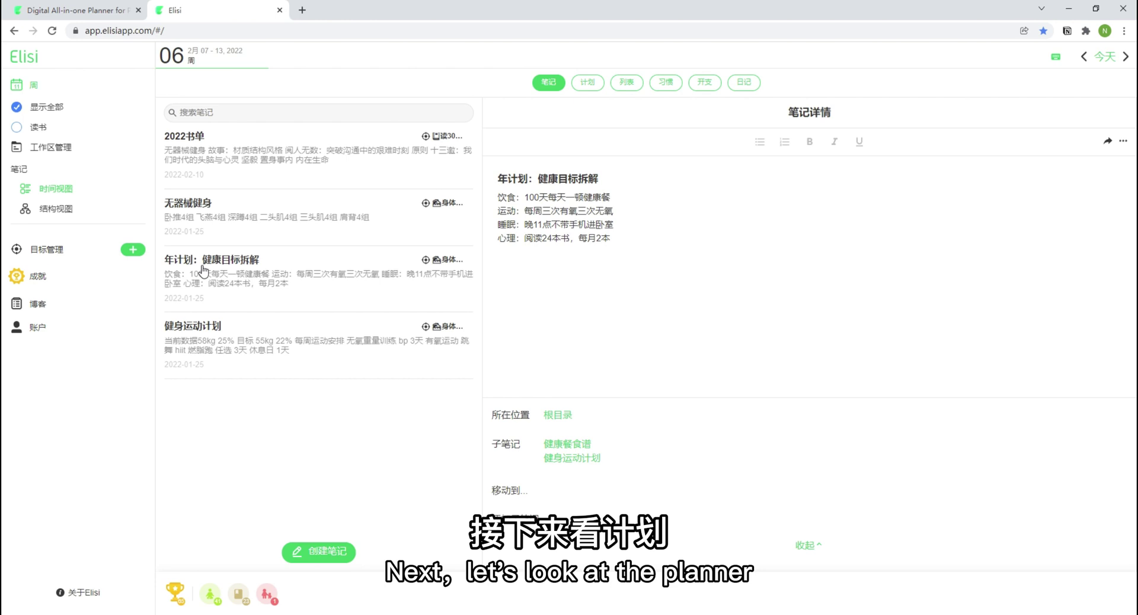
Show the plan, preview February 18 and 17 in month view, then return to week view.
click(587, 83)
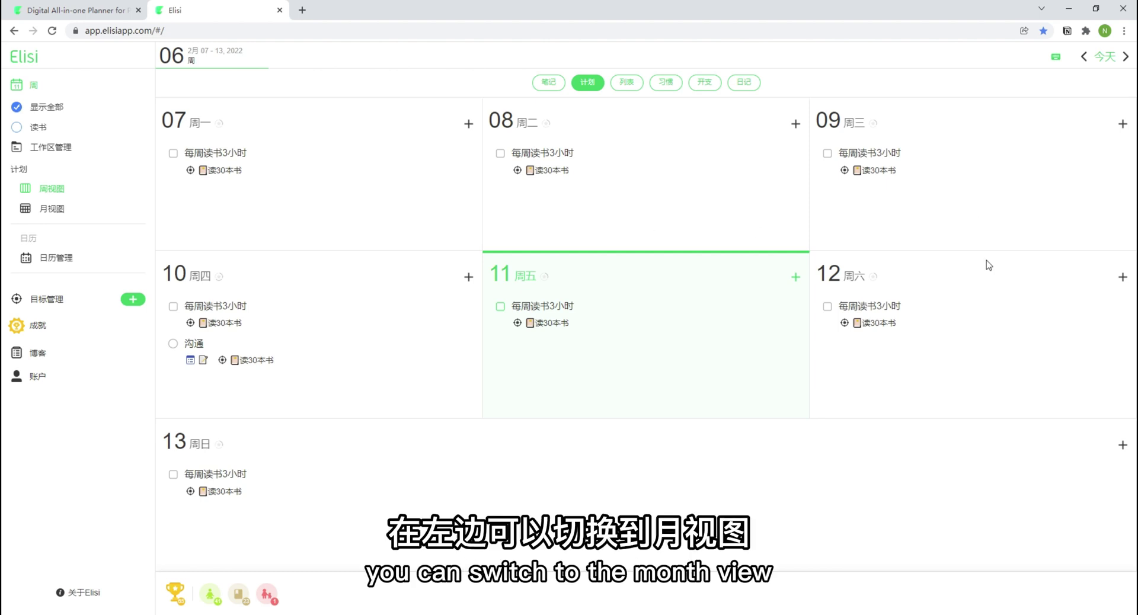
click(57, 209)
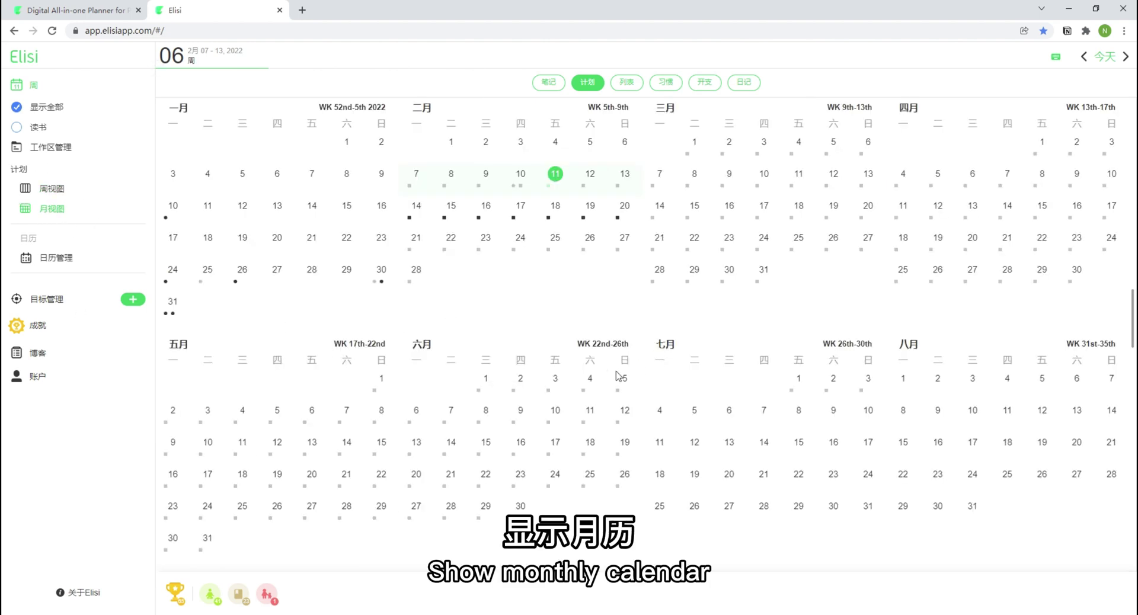
click(563, 211)
click(511, 216)
click(52, 189)
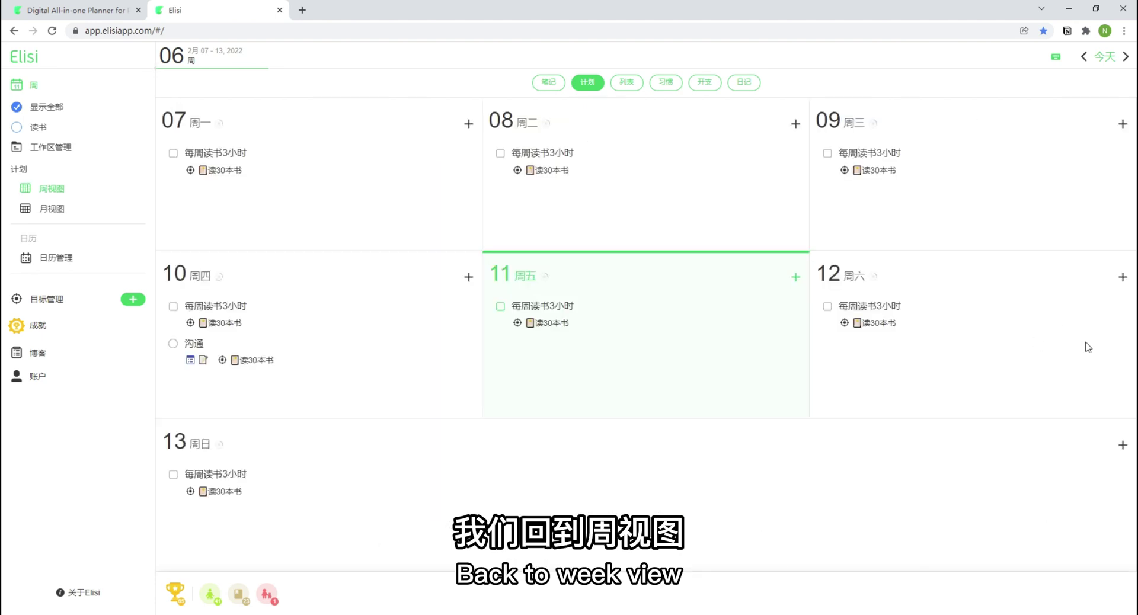
Add a recurring 跑步 task on Friday 11 and confirm it repeats in the Feb 21–27 week.
click(796, 277)
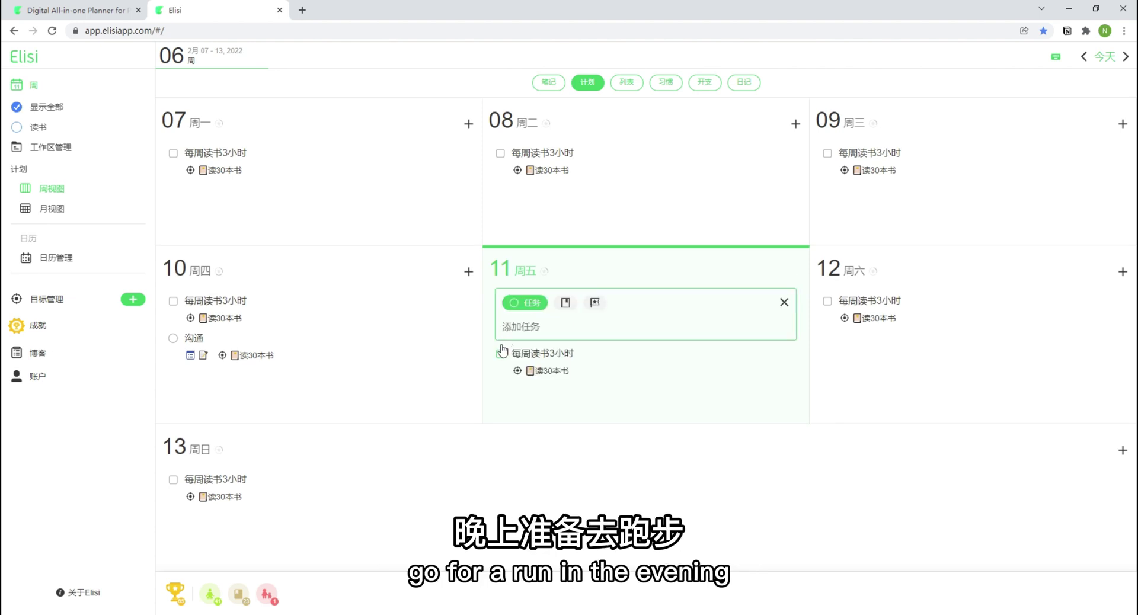
text(跑步)
key(Return)
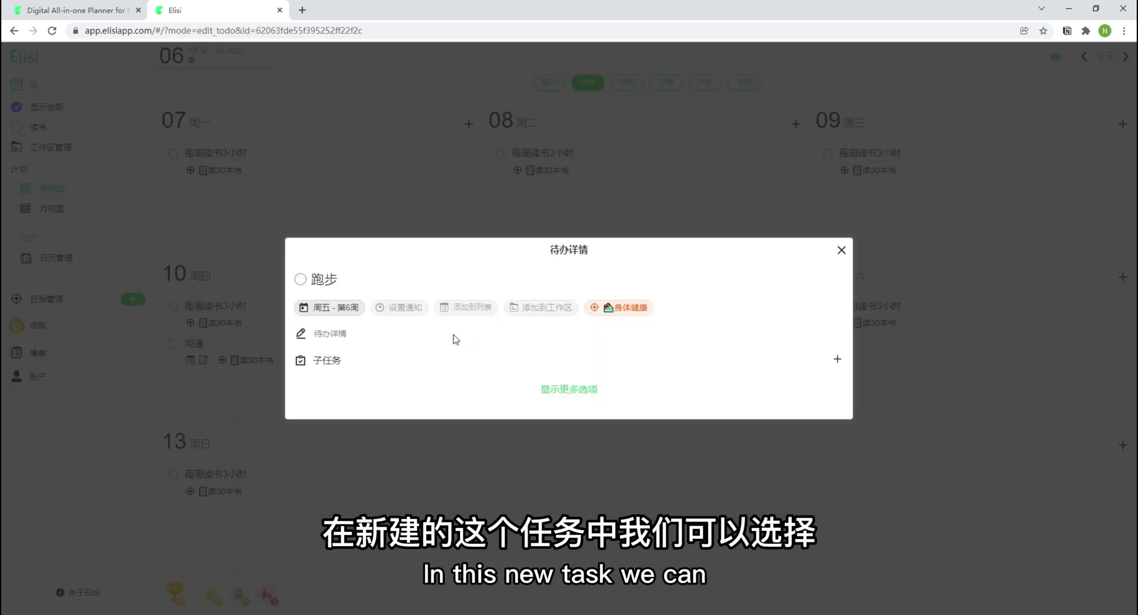
click(587, 392)
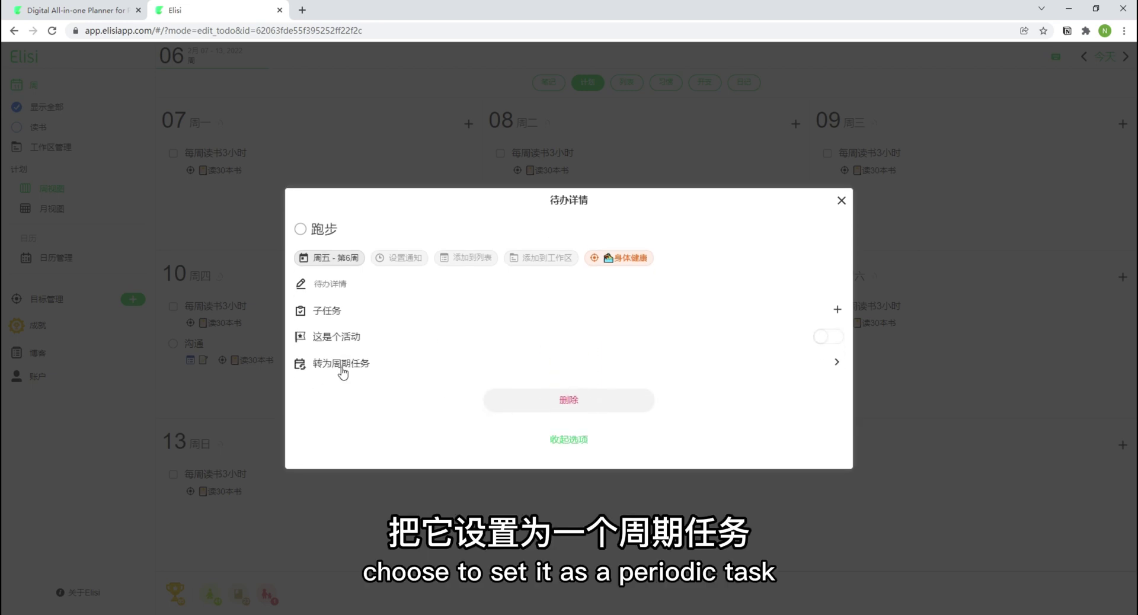
click(769, 370)
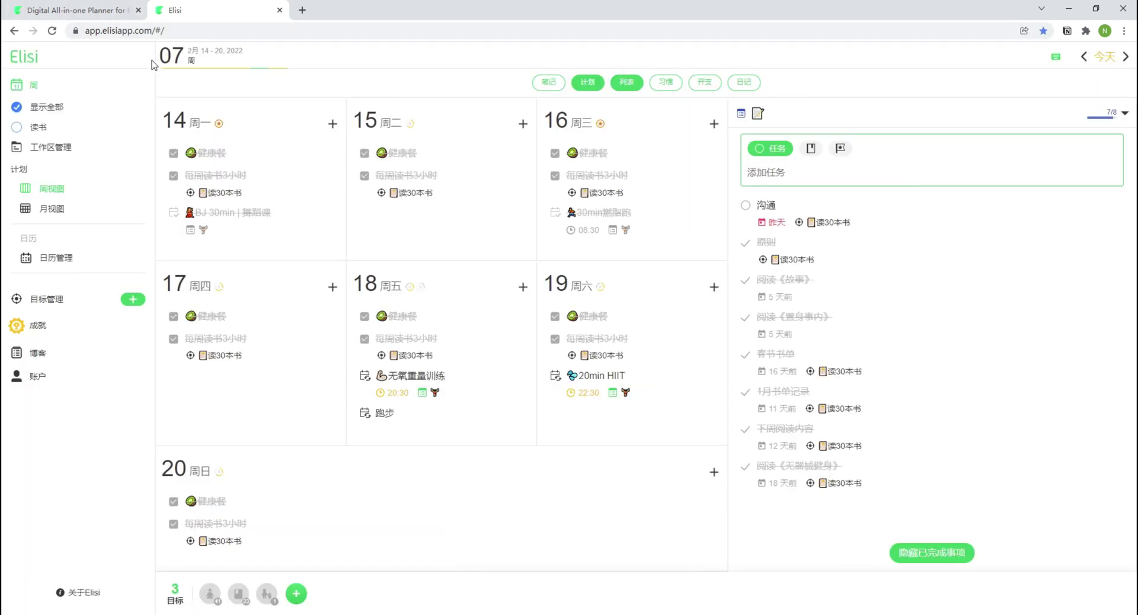
click(171, 56)
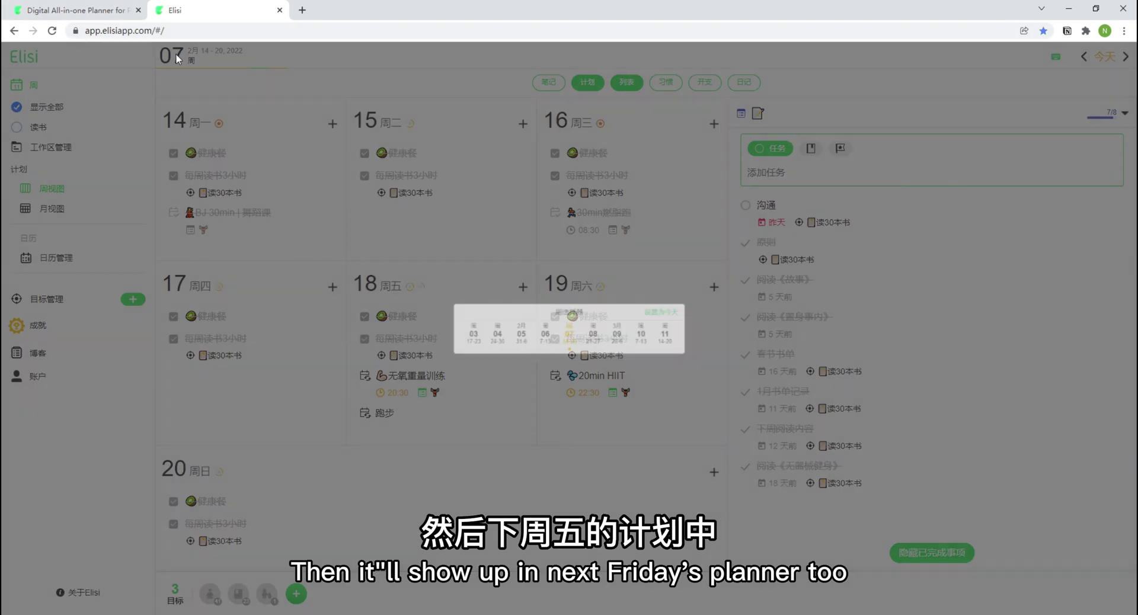
click(602, 339)
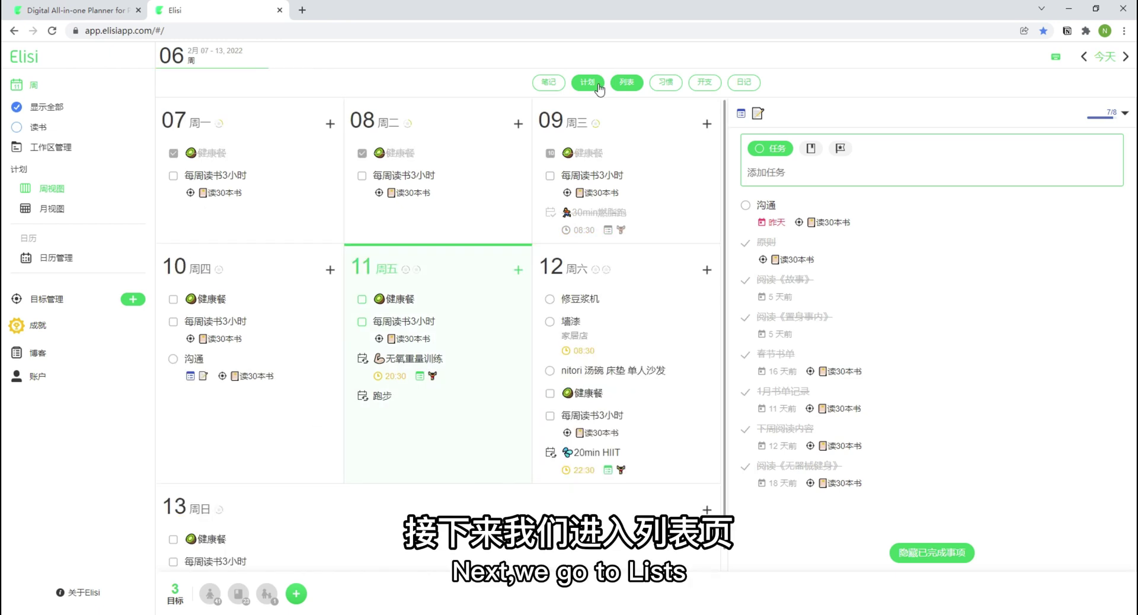
Hide the plan and switch the task list to the fitness list and back to reading.
click(594, 84)
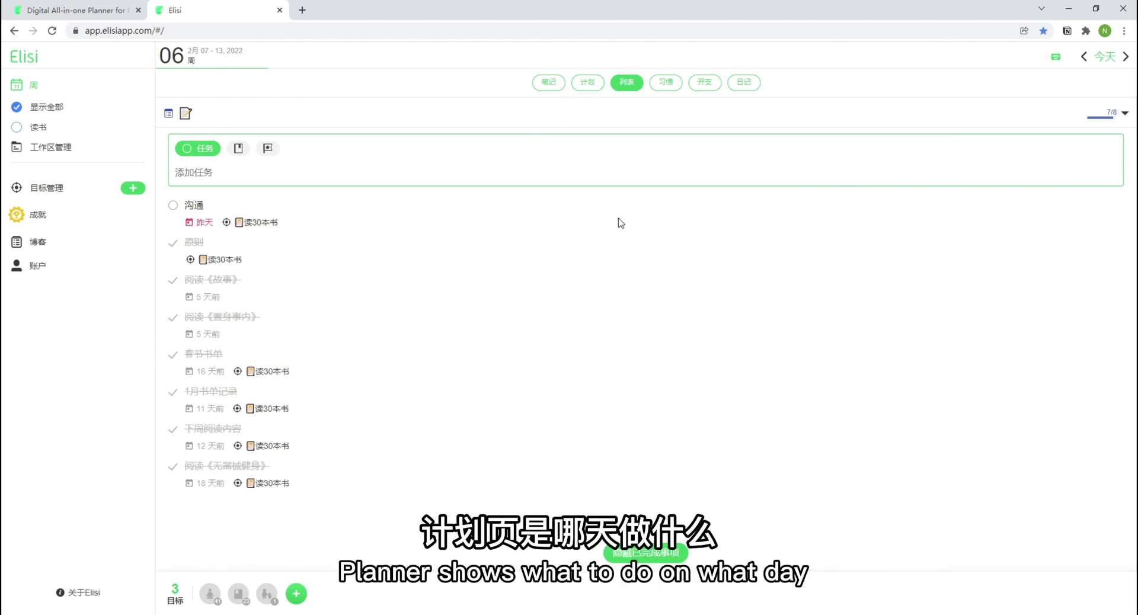
click(534, 113)
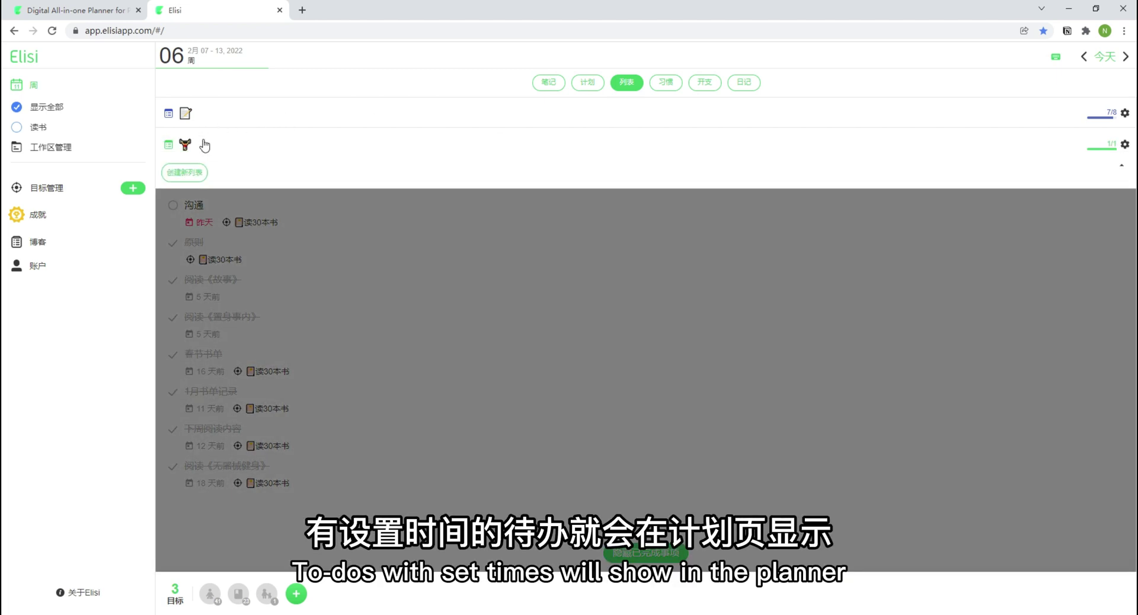
click(202, 145)
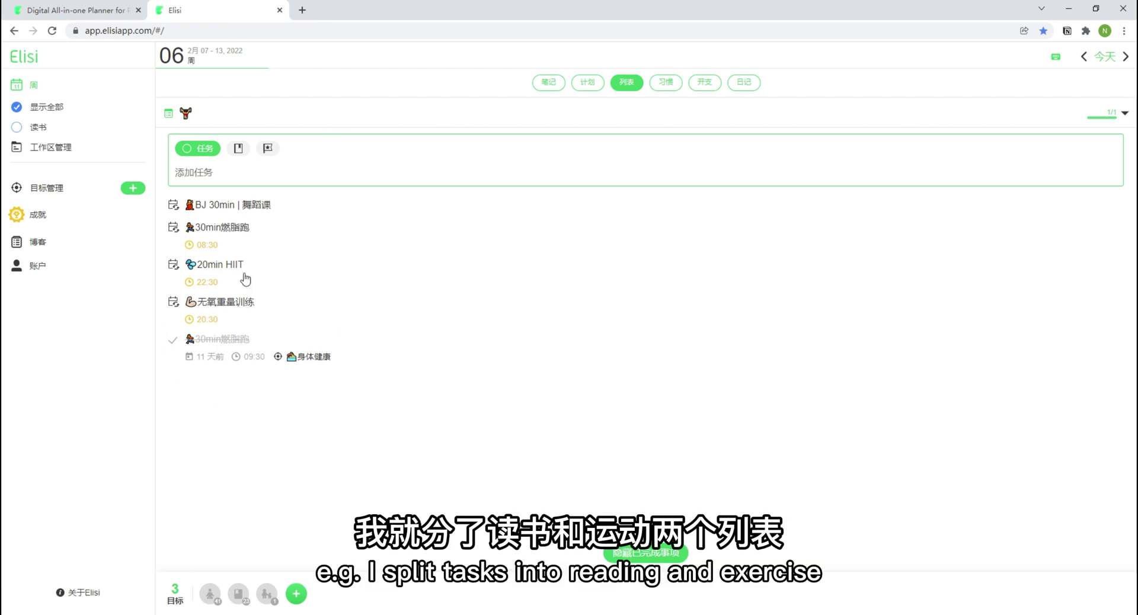
click(380, 122)
click(352, 136)
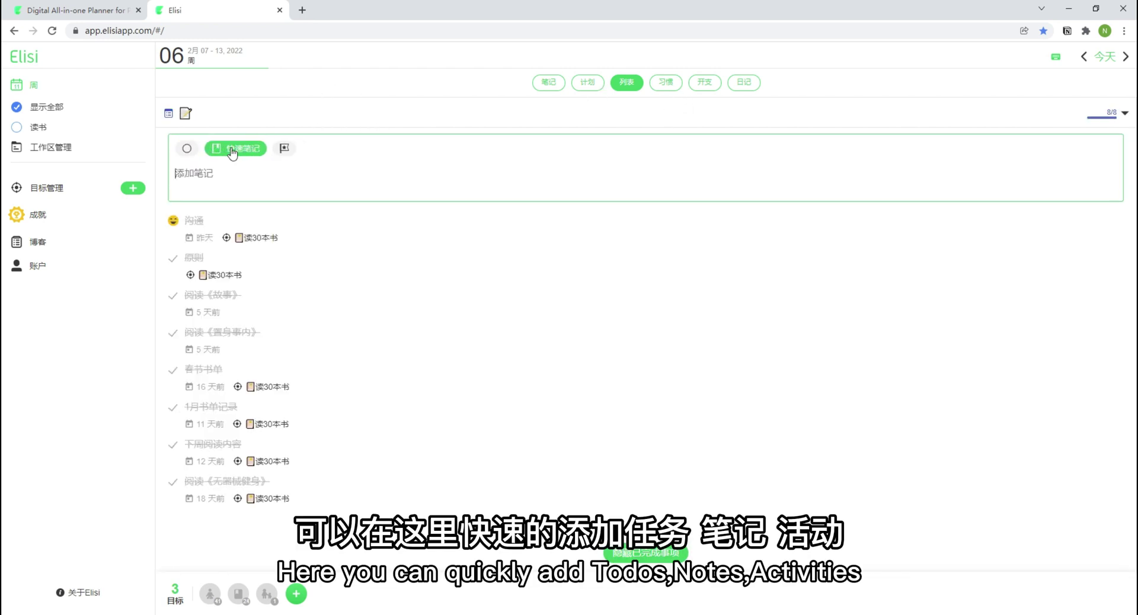
Show the habit tracker and hide the task list so habits fill the page.
click(349, 173)
click(665, 83)
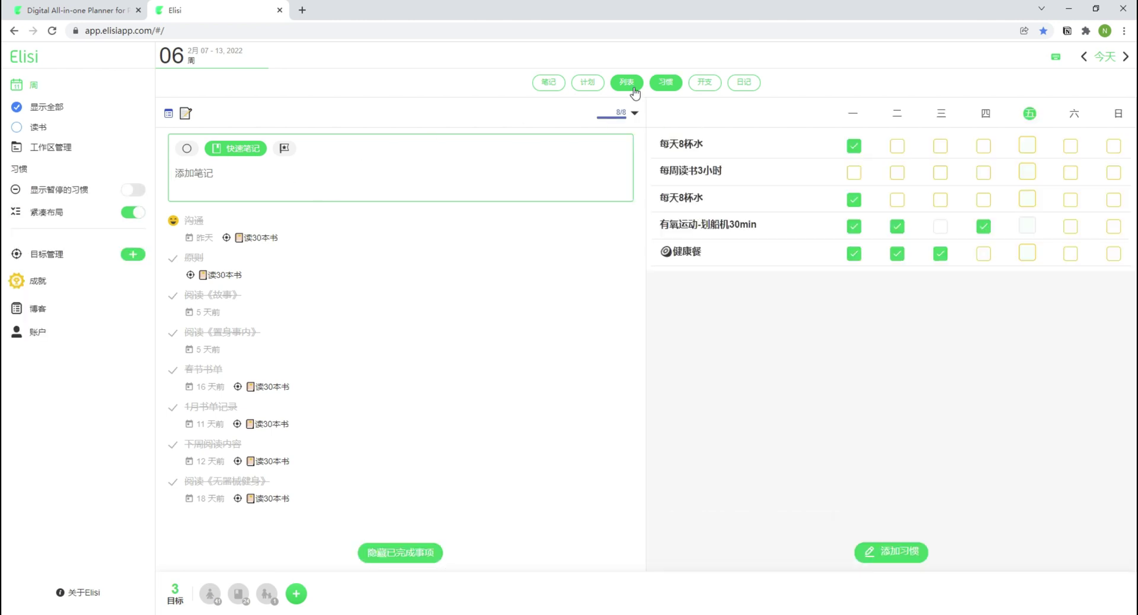
click(633, 89)
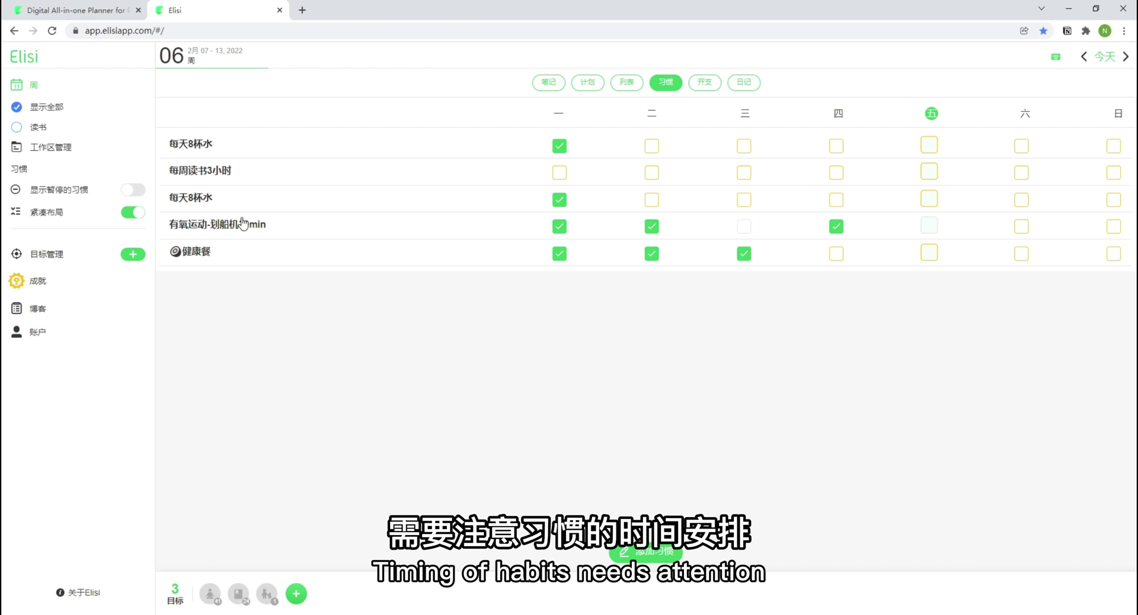
Edit the rowing habit's completion days to Saturday and Sunday.
click(218, 229)
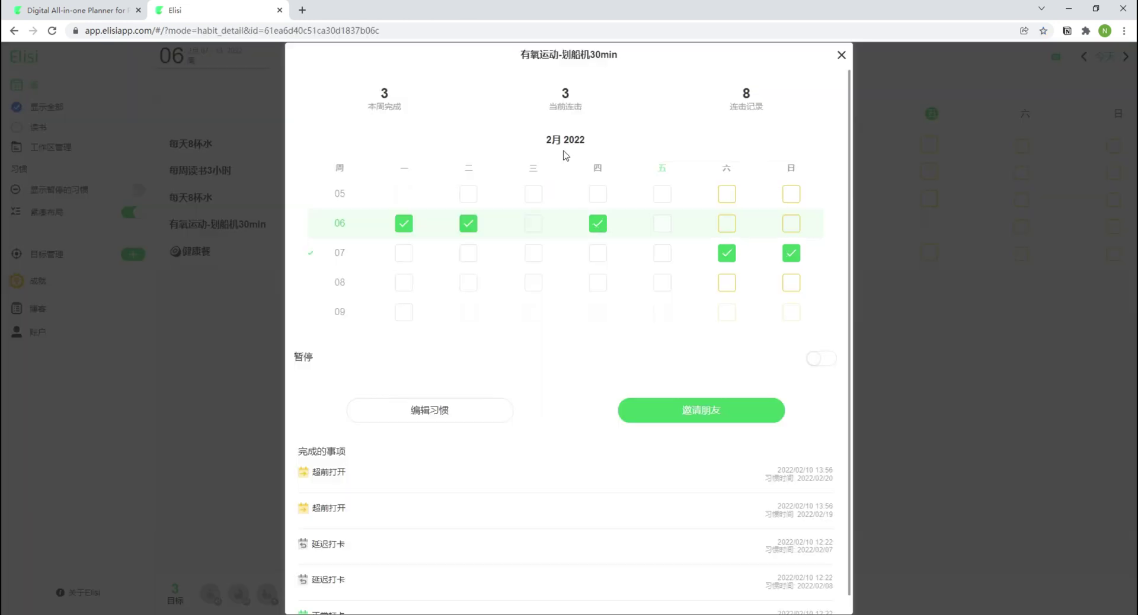
click(431, 413)
click(676, 258)
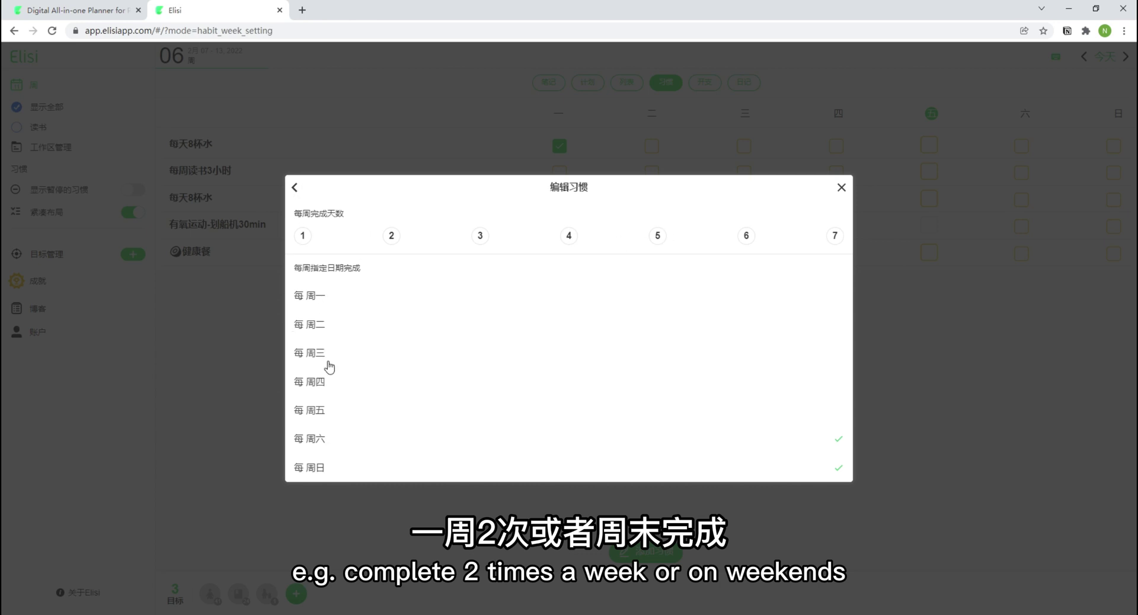
click(318, 469)
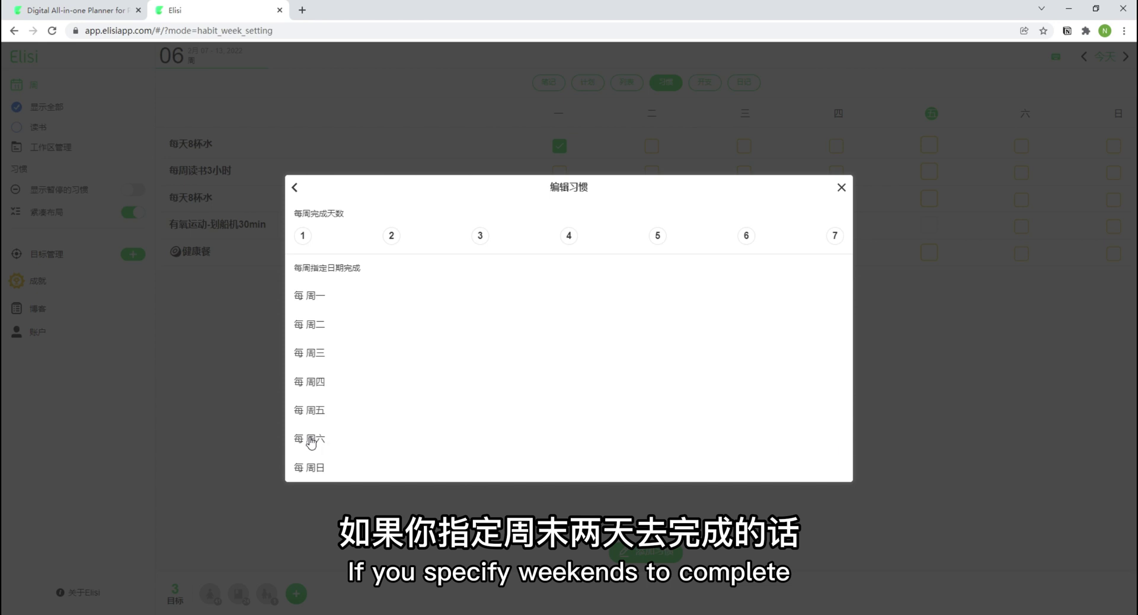
click(311, 441)
click(308, 471)
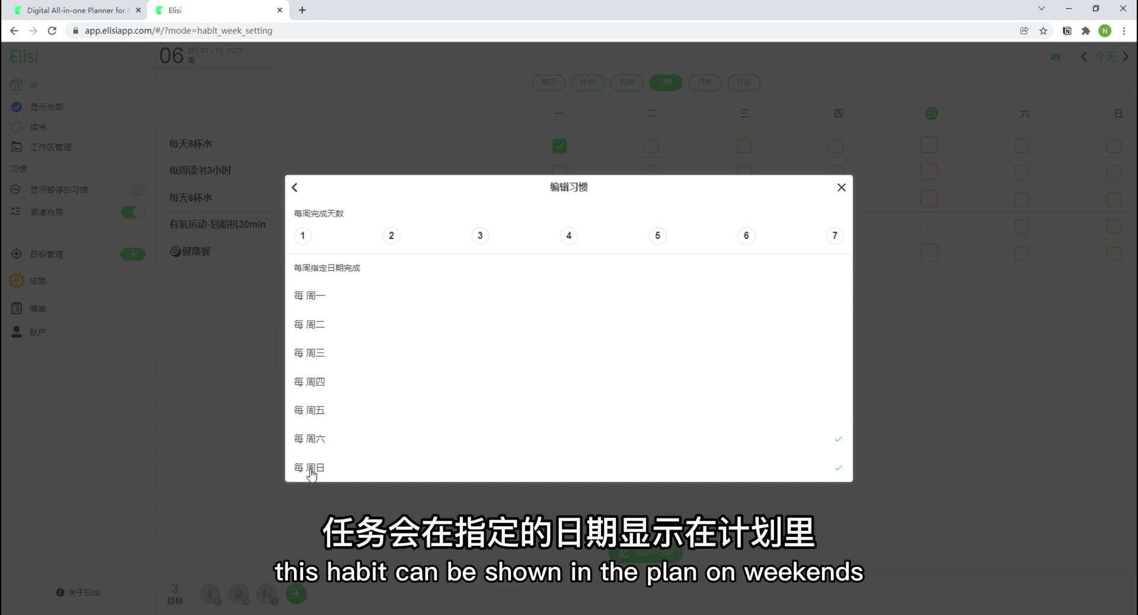
click(294, 188)
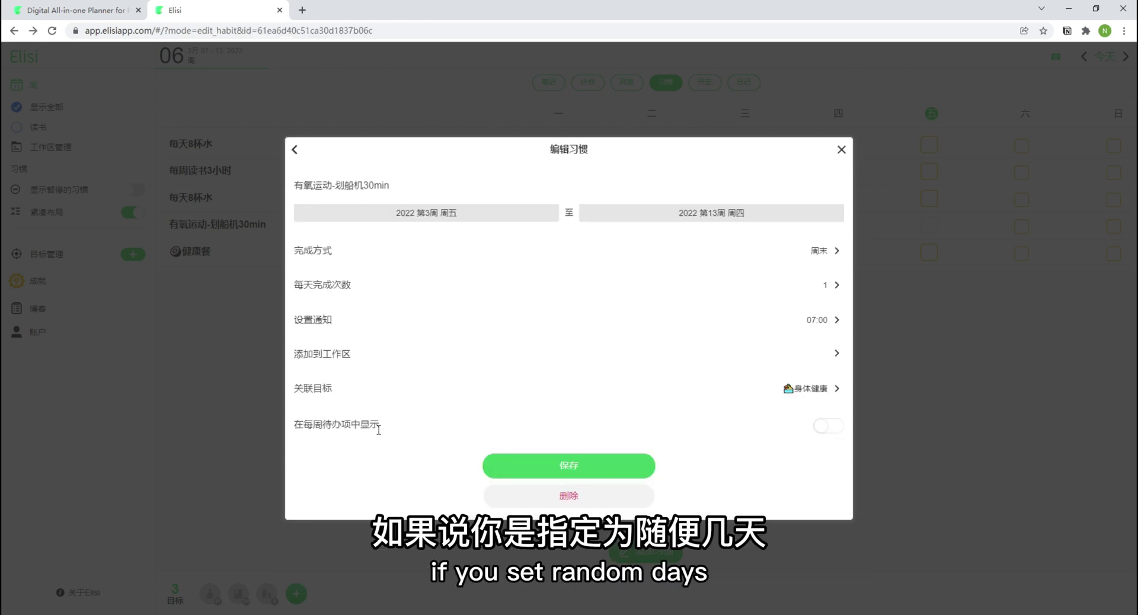
Change 有氧运动-划船机30min to require 2 completion days per week.
click(819, 253)
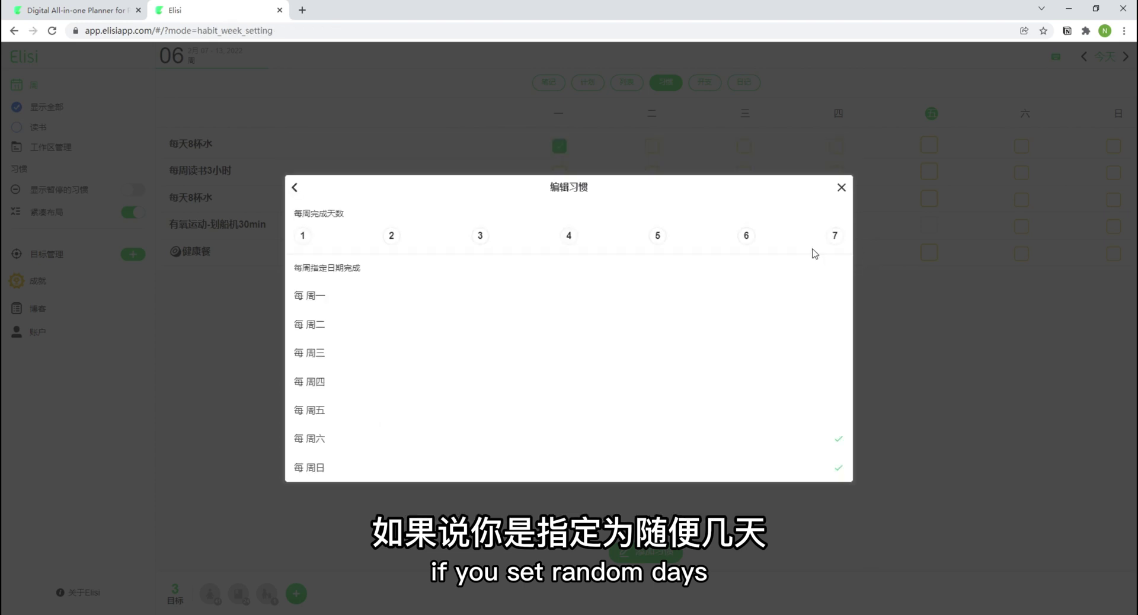
click(391, 237)
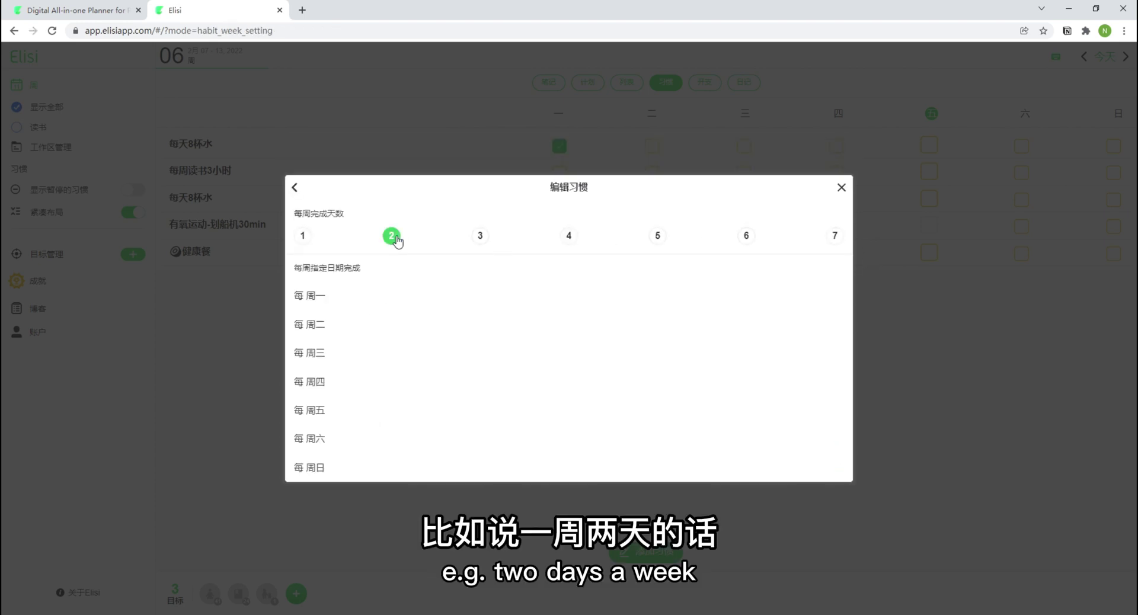
click(295, 188)
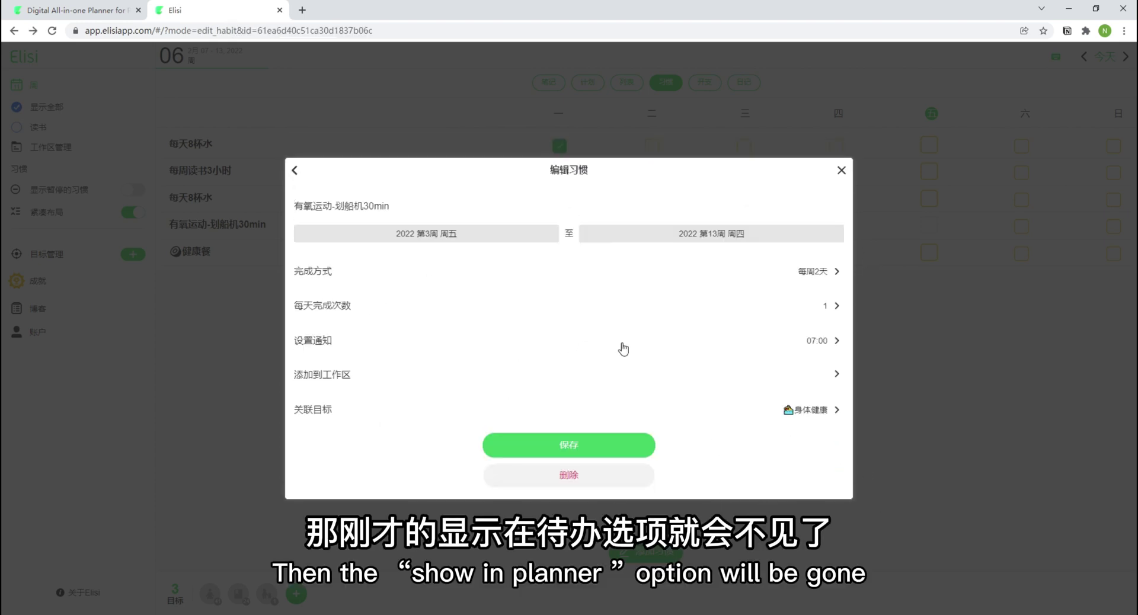
click(693, 269)
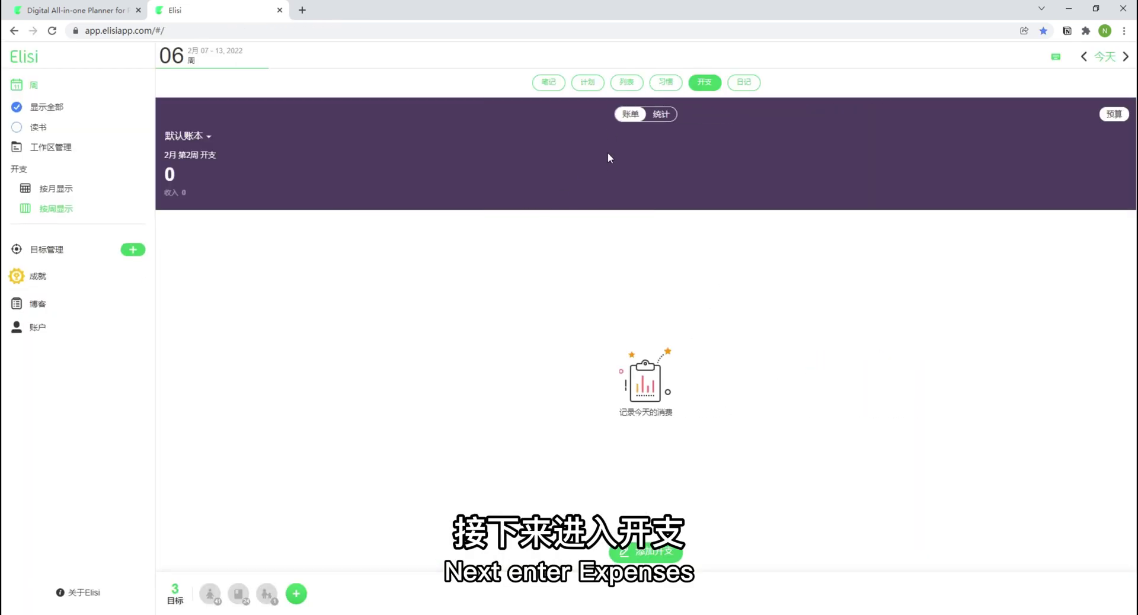
Check the budget details and record the 200 餐饮 expense.
click(1114, 114)
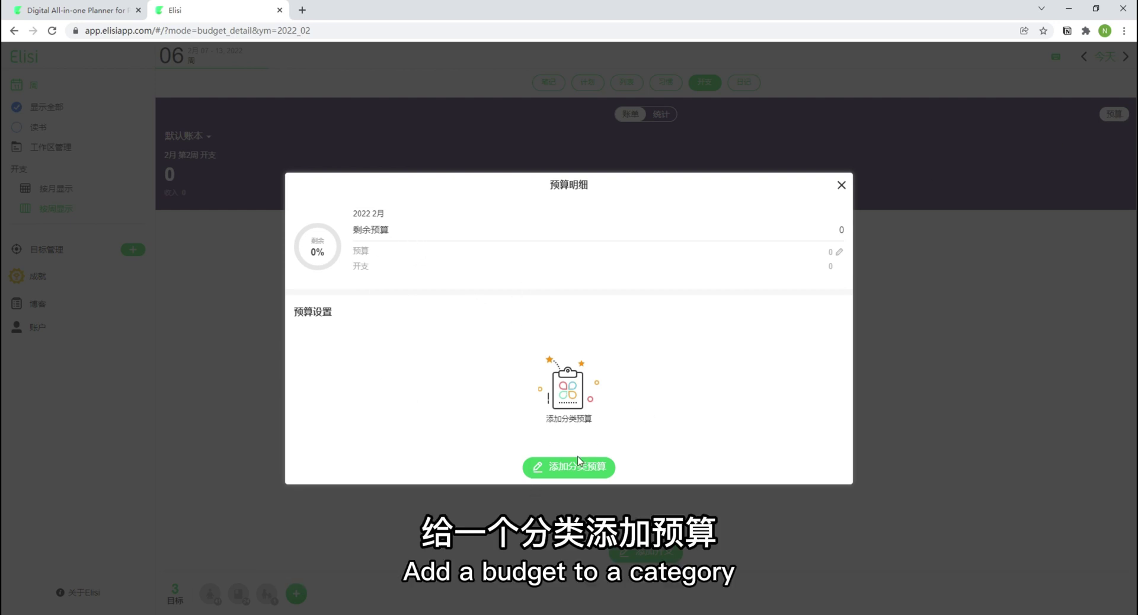
click(574, 475)
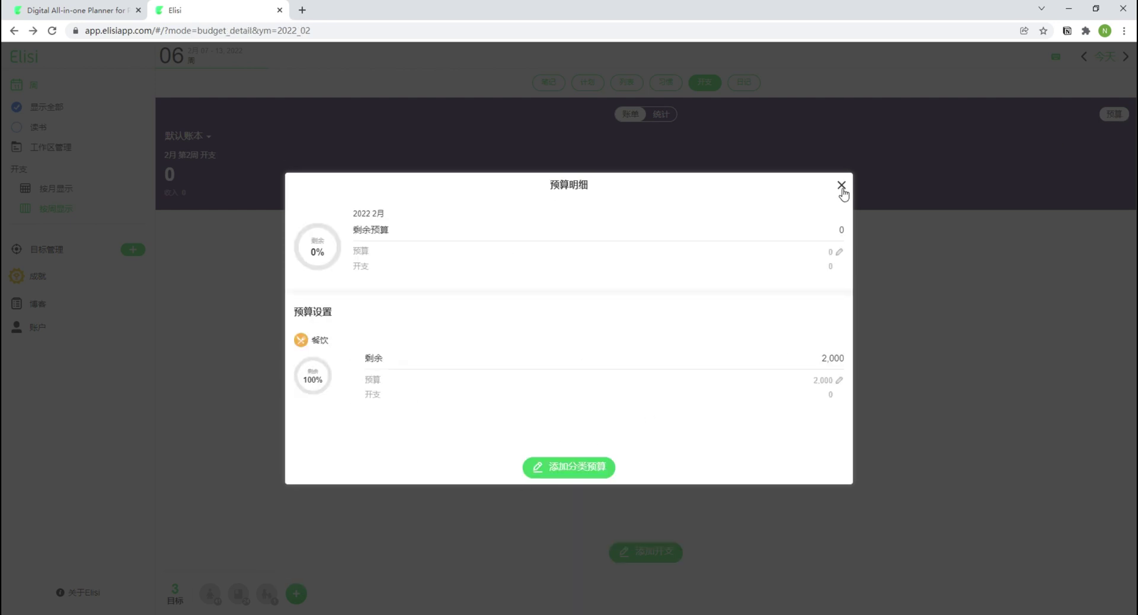
click(841, 185)
click(635, 558)
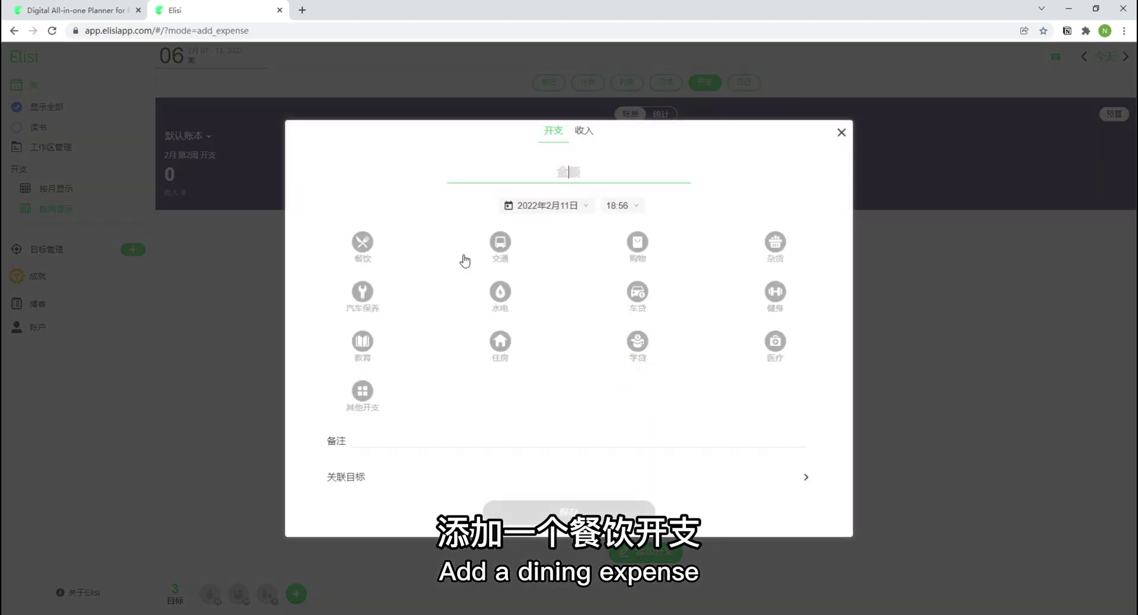
click(362, 240)
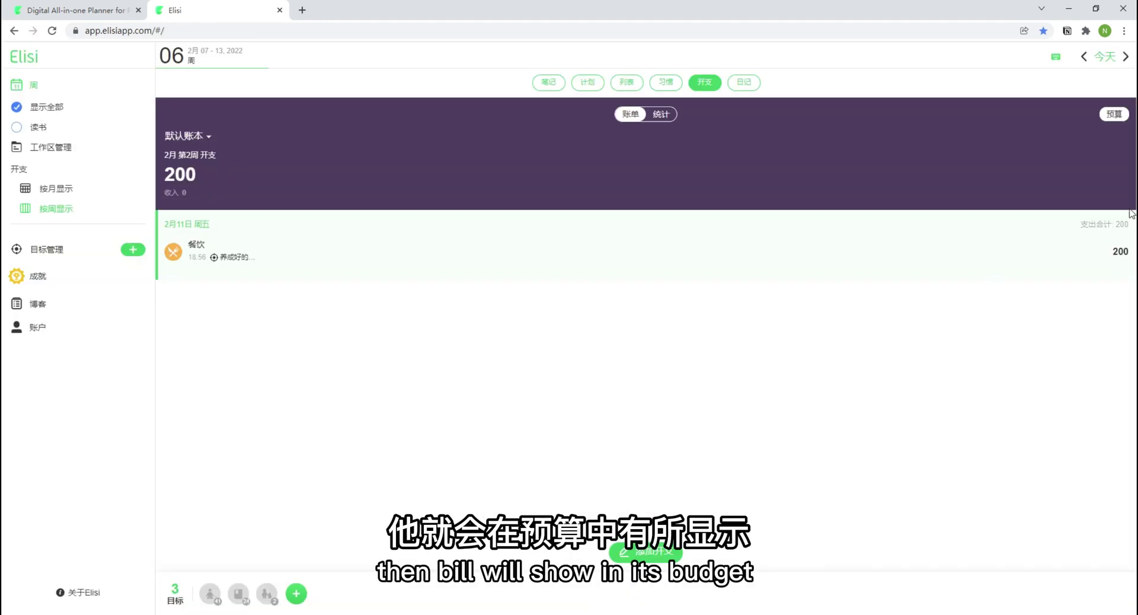
Review the February budget, then show the 300 total as category statistics beside the diary.
click(1115, 115)
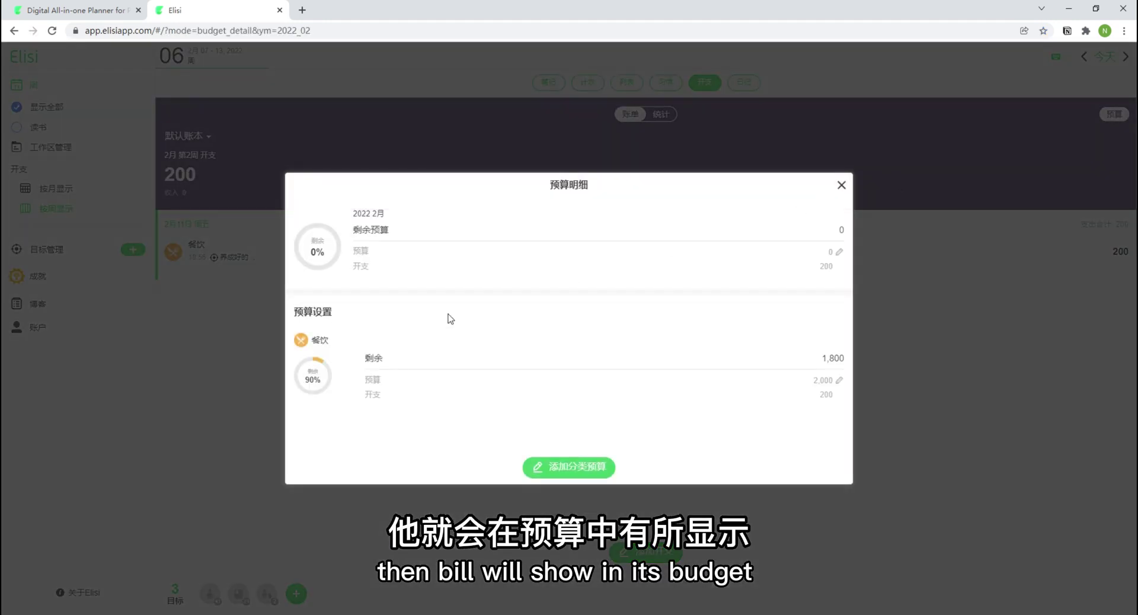
click(841, 186)
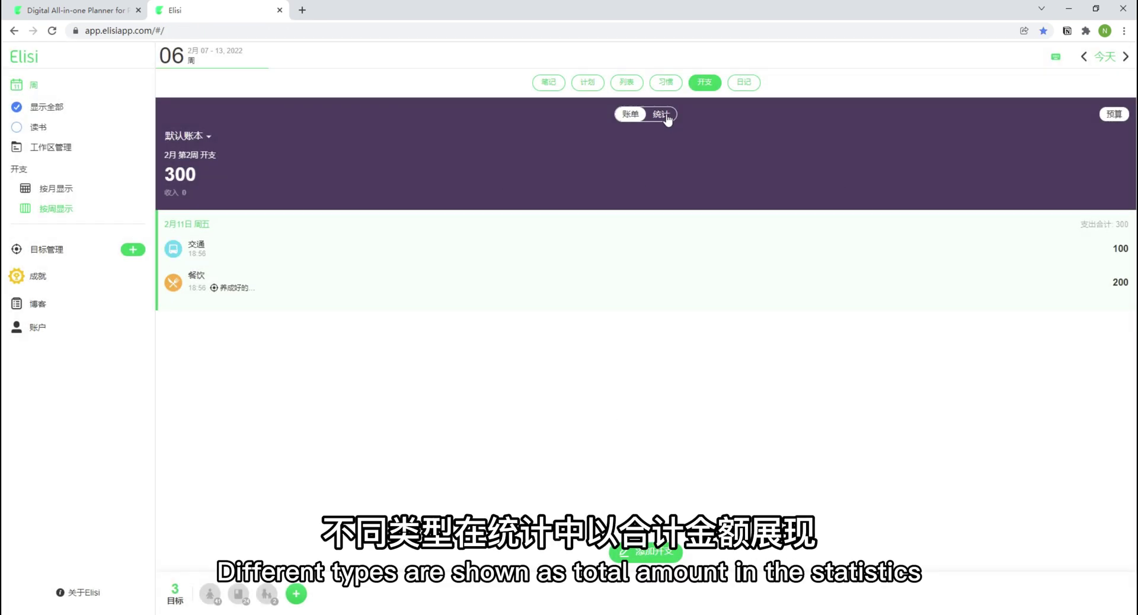
click(660, 114)
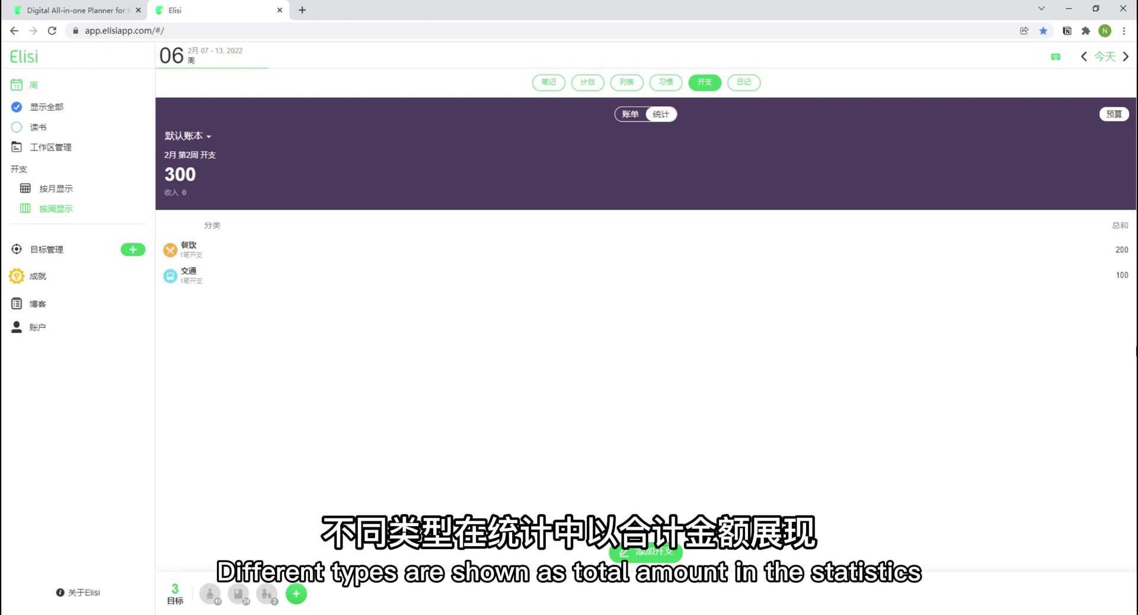
click(744, 82)
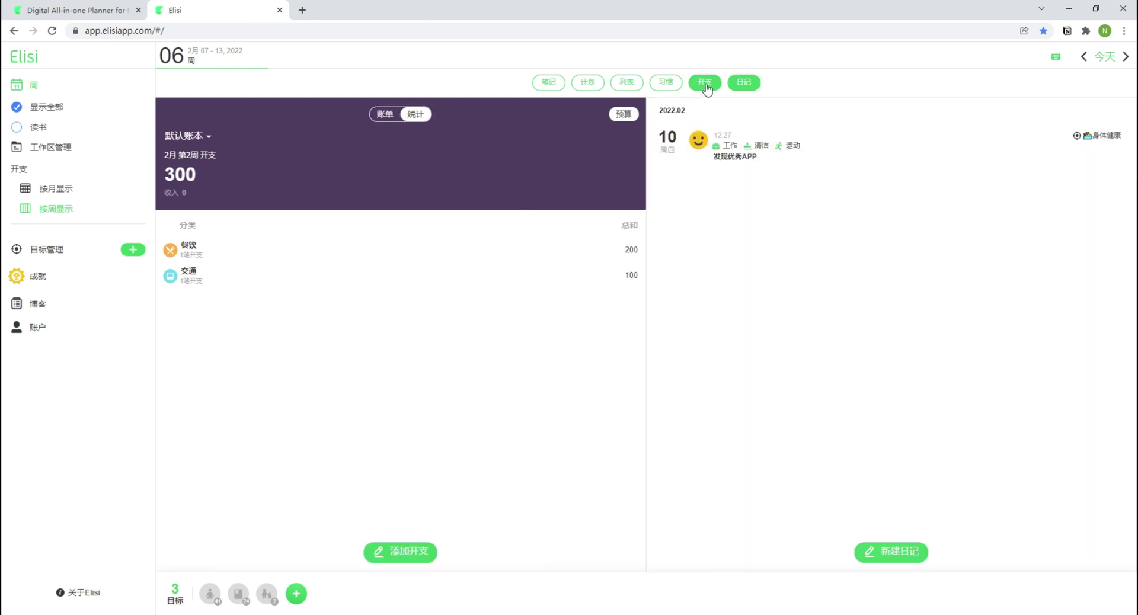
Hide expenses and add an 11 Feb diary entry: happy mood, 工作/放松/读书 tags, note 读了故事.
click(703, 83)
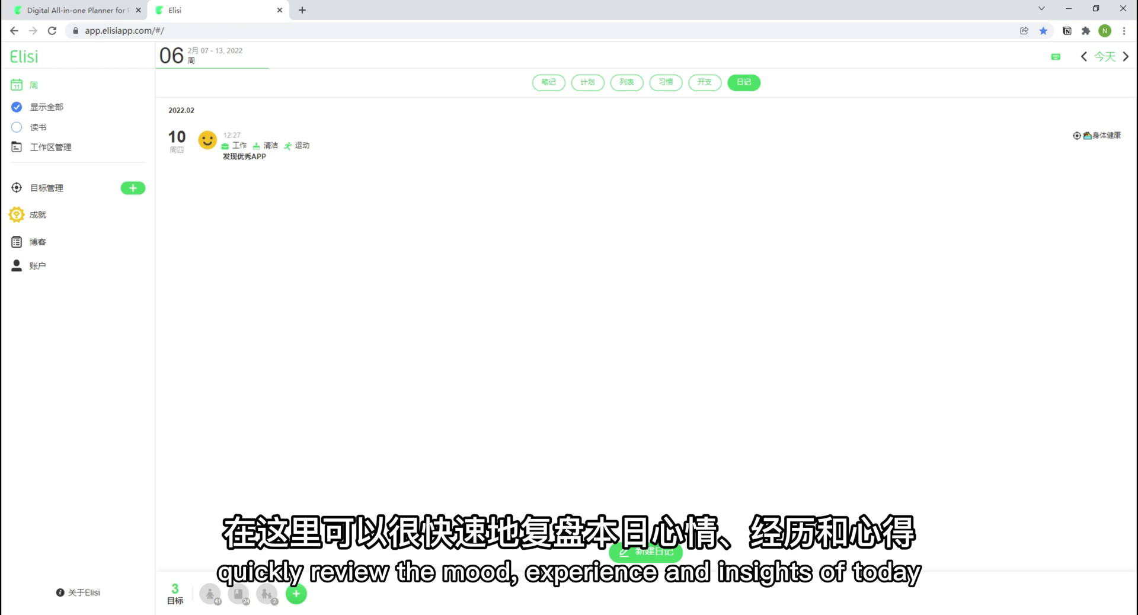
click(667, 554)
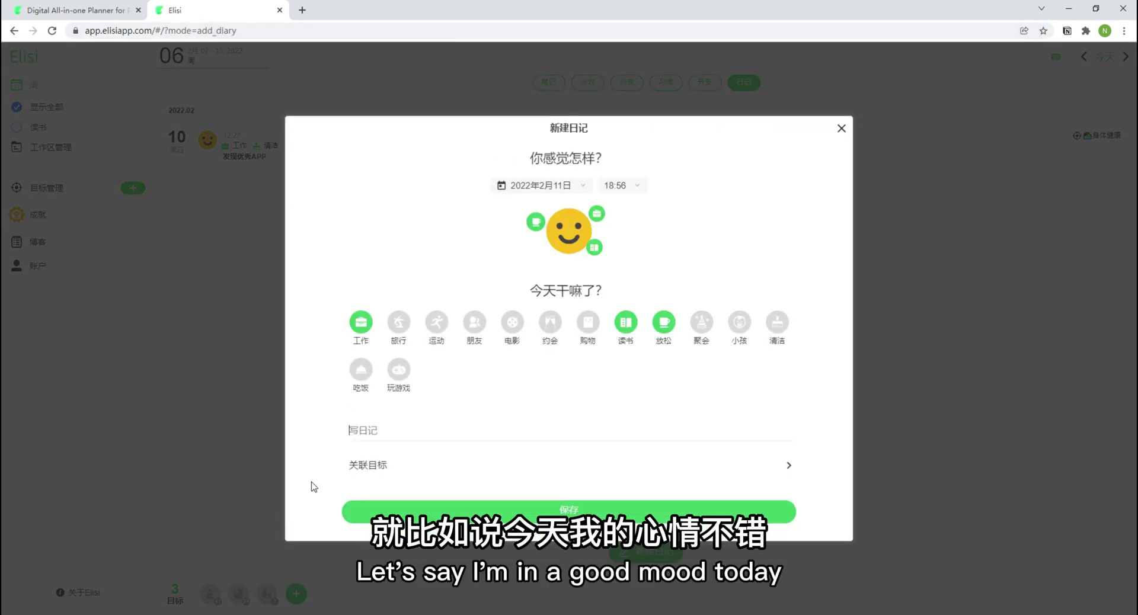
text(读了故事)
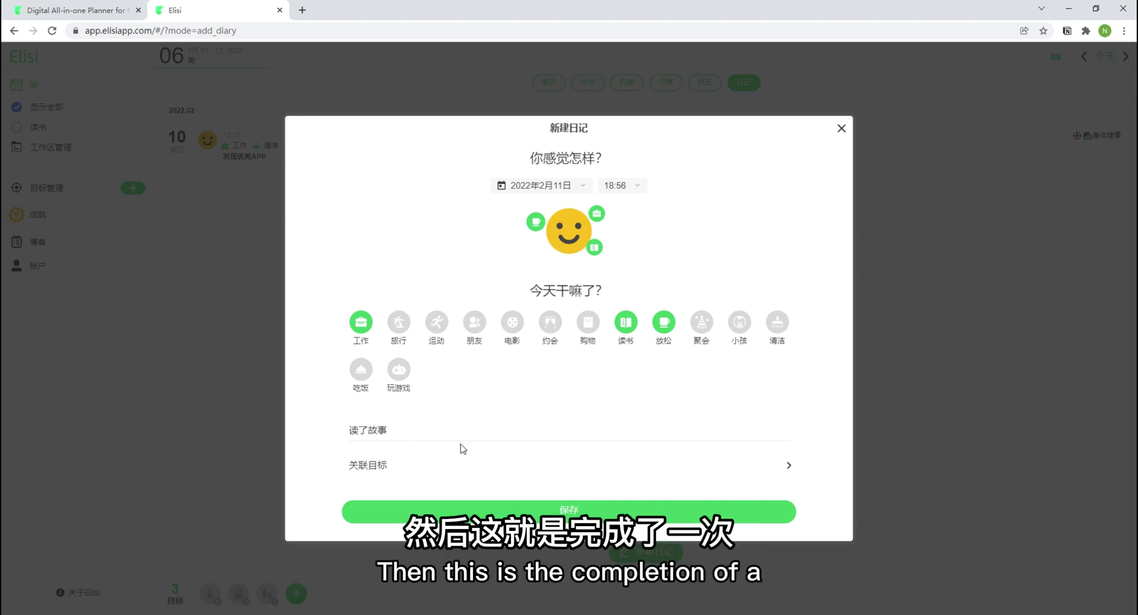
click(527, 508)
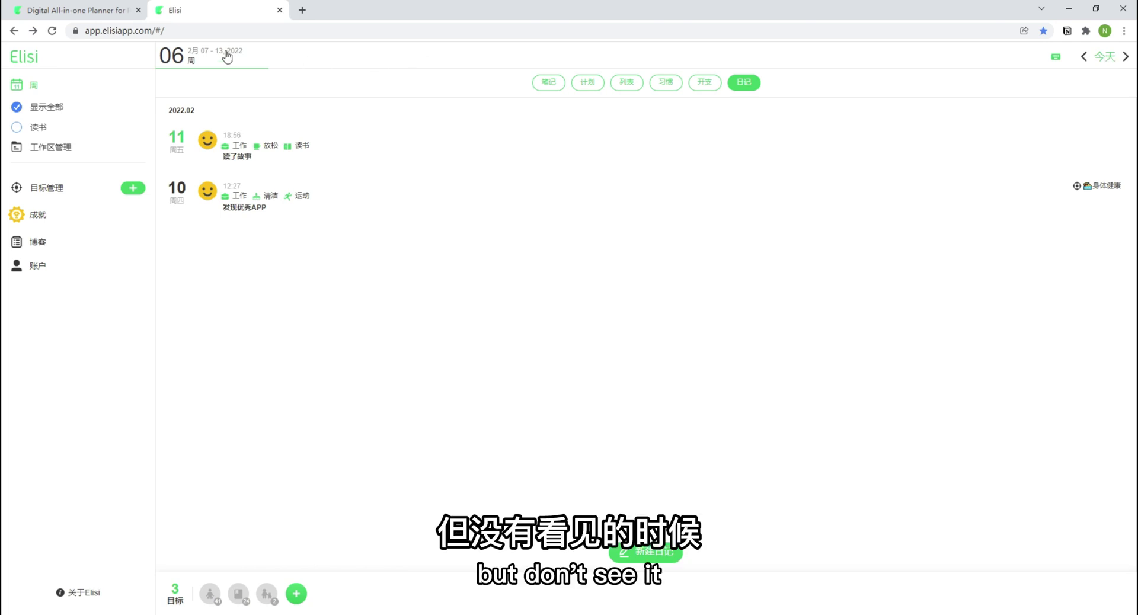
click(196, 46)
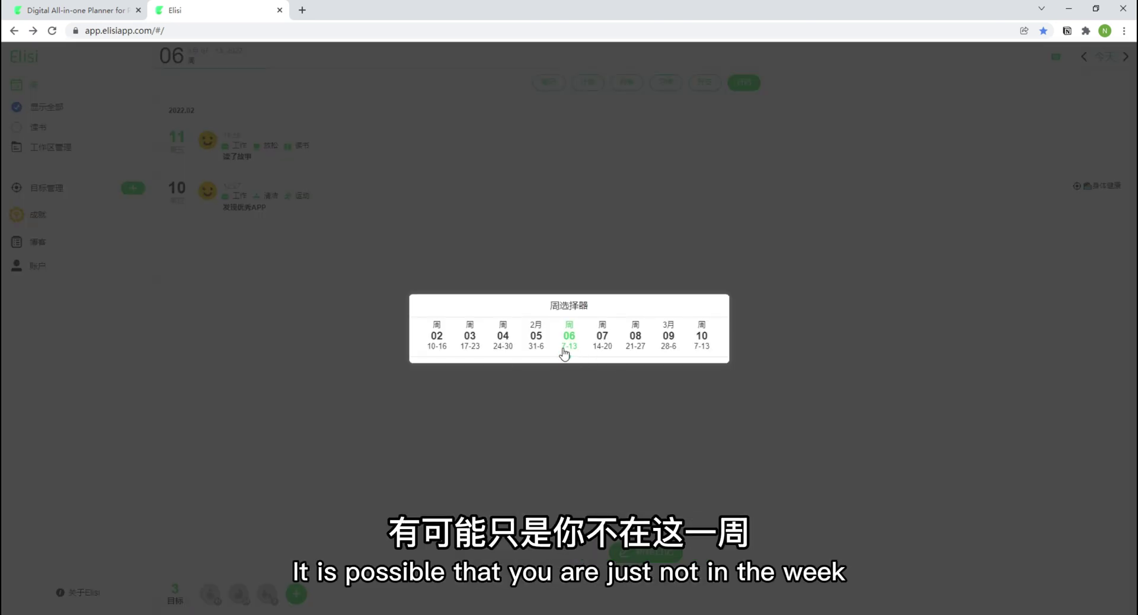
click(543, 342)
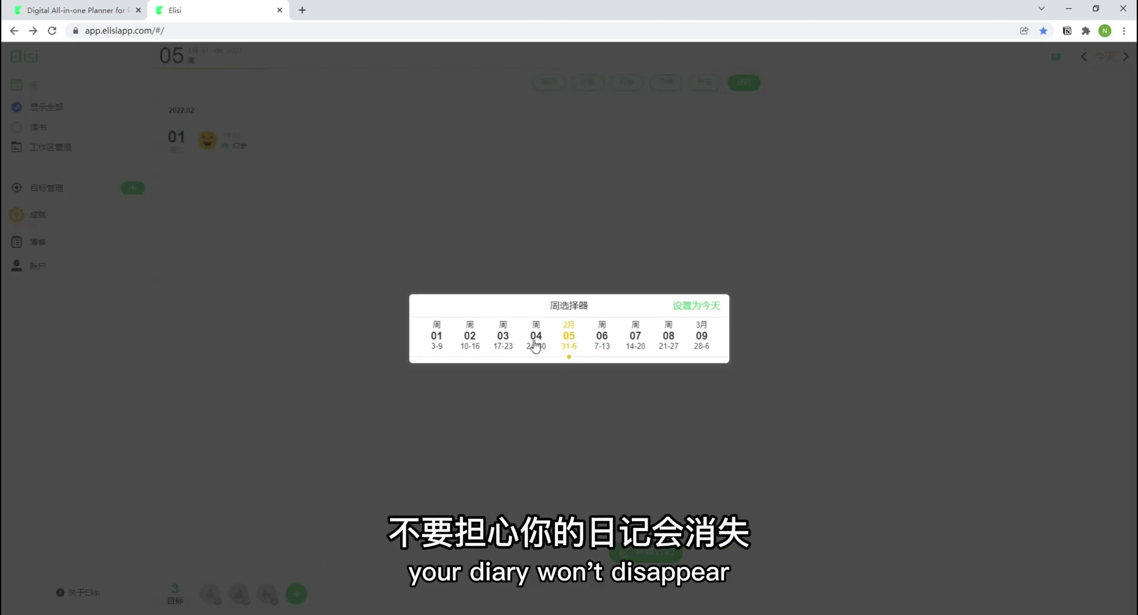
click(540, 340)
click(696, 305)
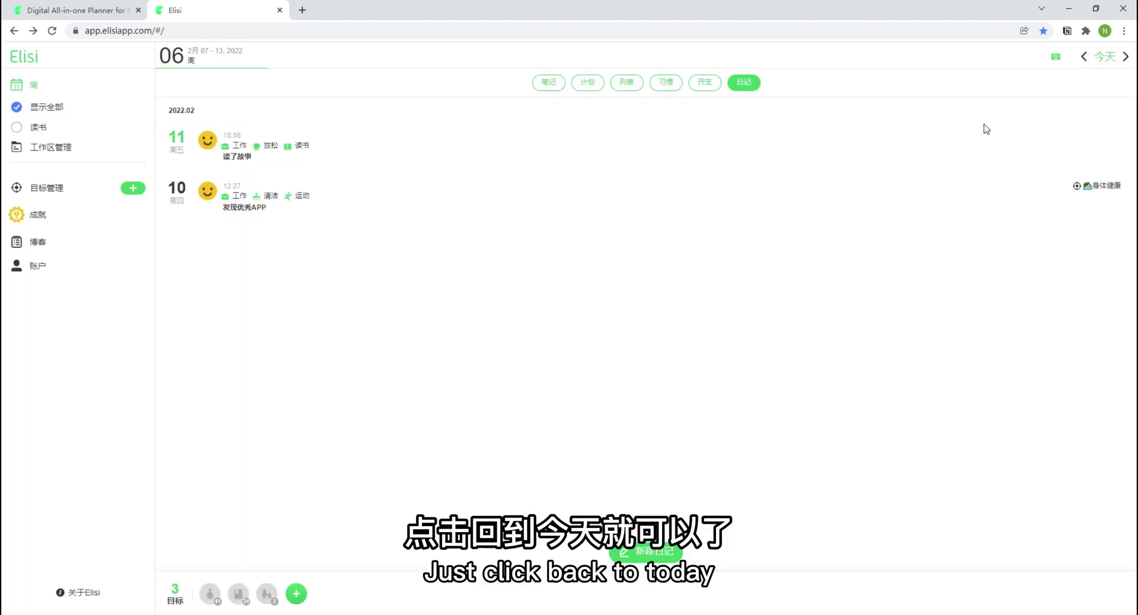
Filter to the 读书 workspace with notes and week plan shown, including the 2022书单 note.
click(44, 132)
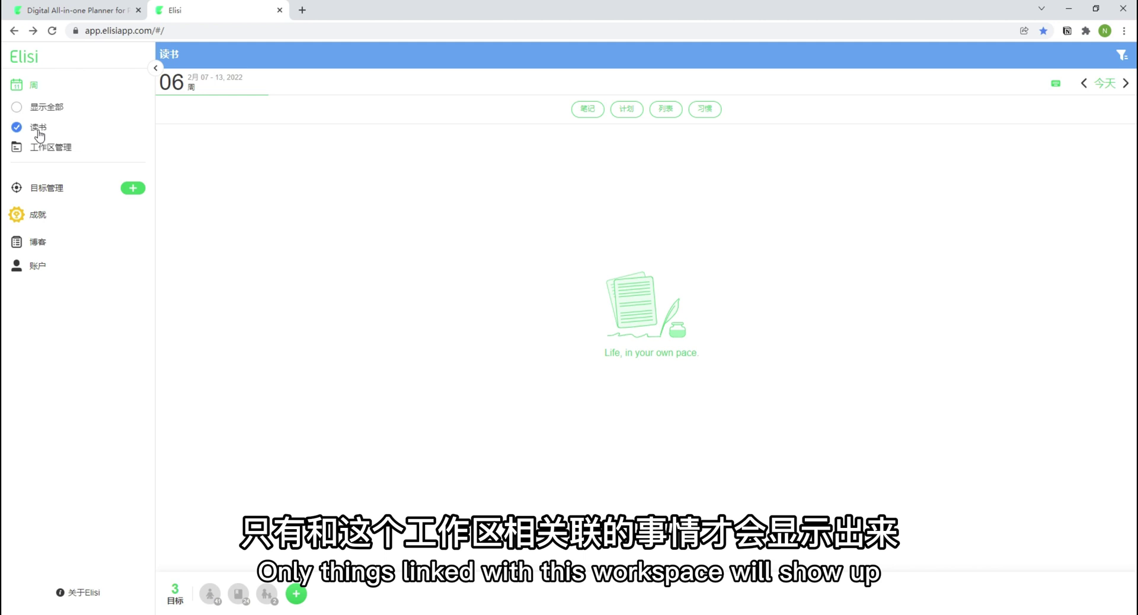
click(593, 119)
click(636, 110)
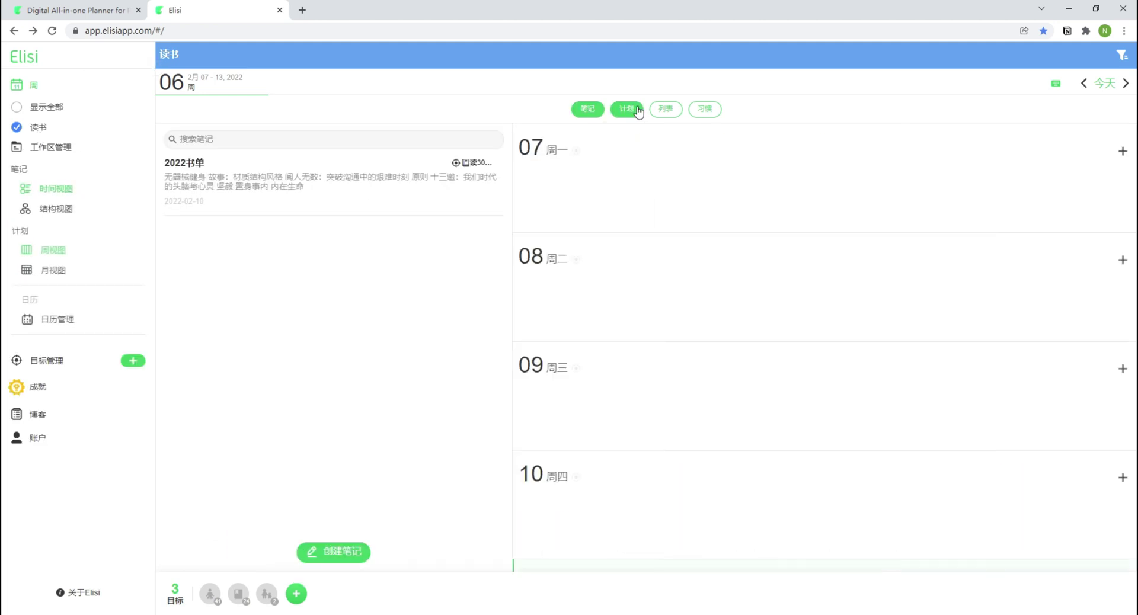
click(32, 132)
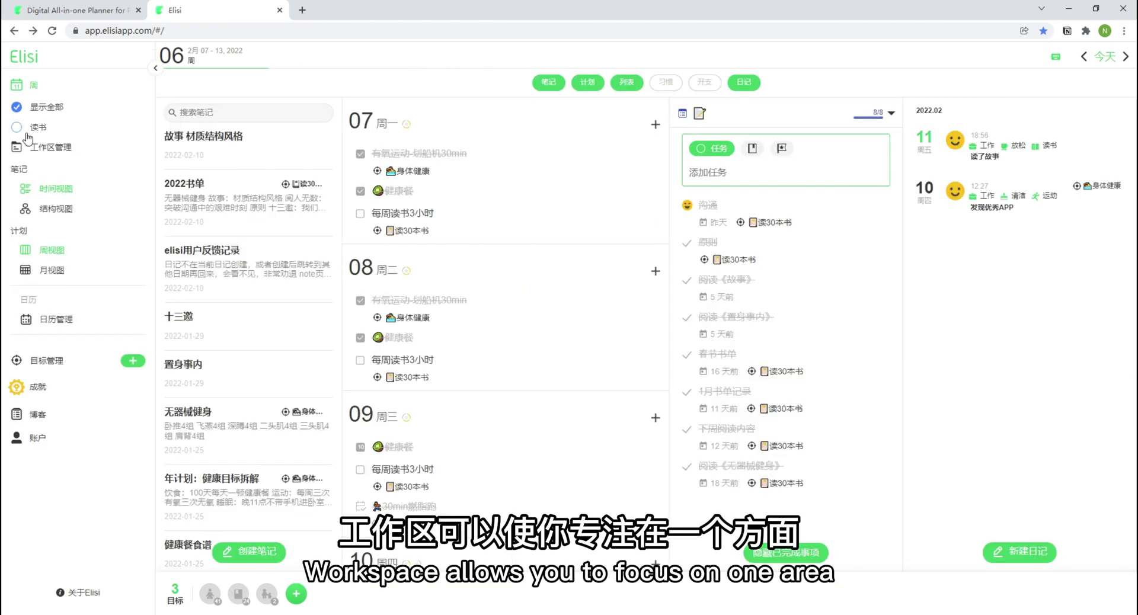
click(33, 133)
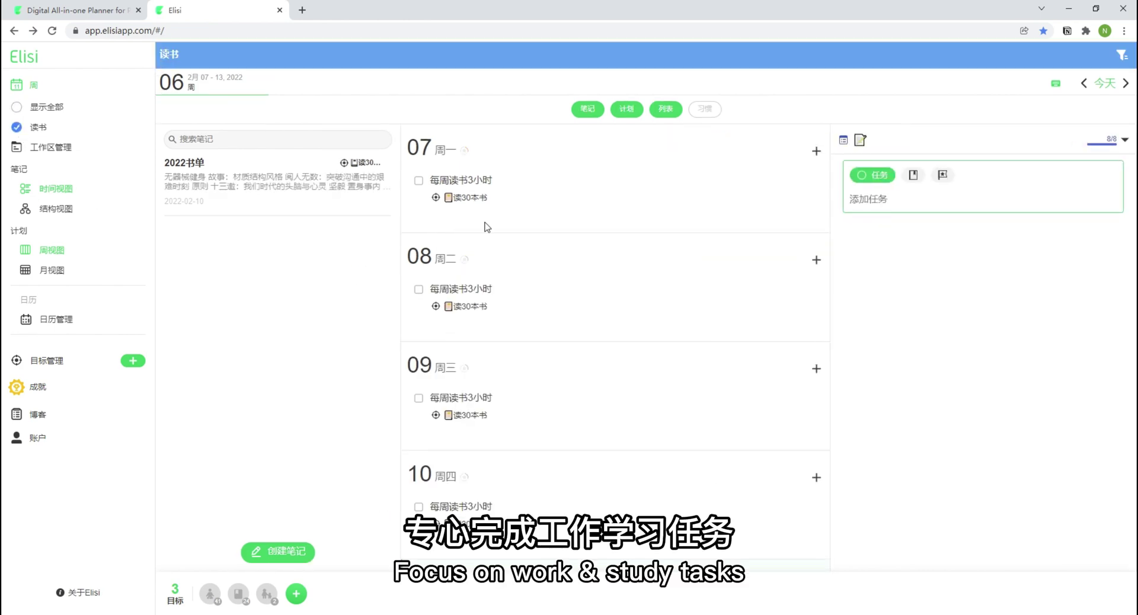
scroll(404, 277, down, 5)
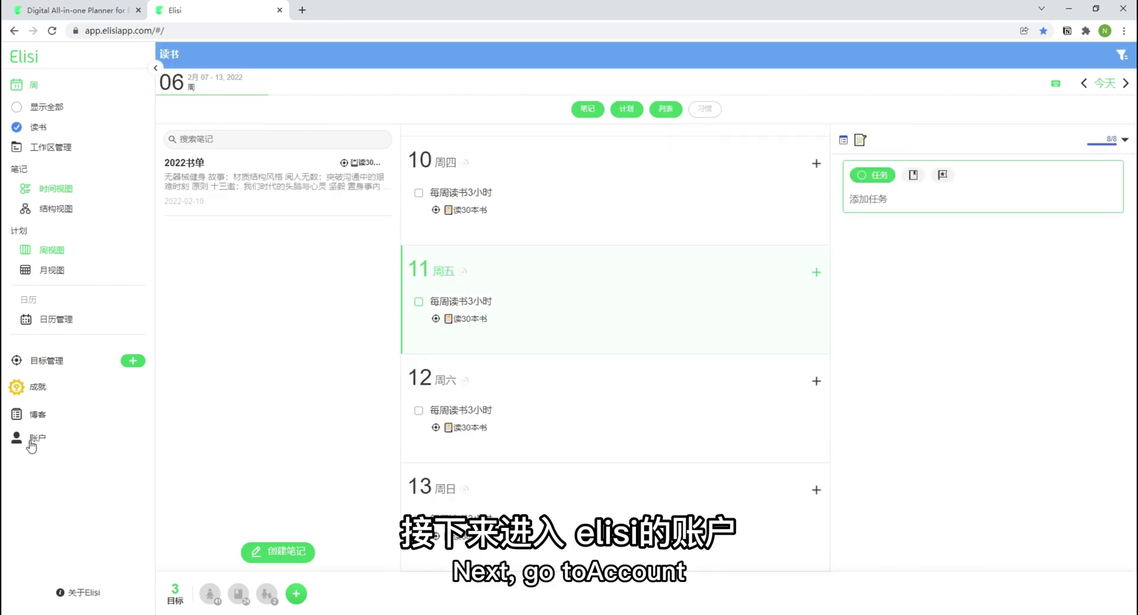
On the account page, change the interface theme from elisi green to lettuce.
click(35, 440)
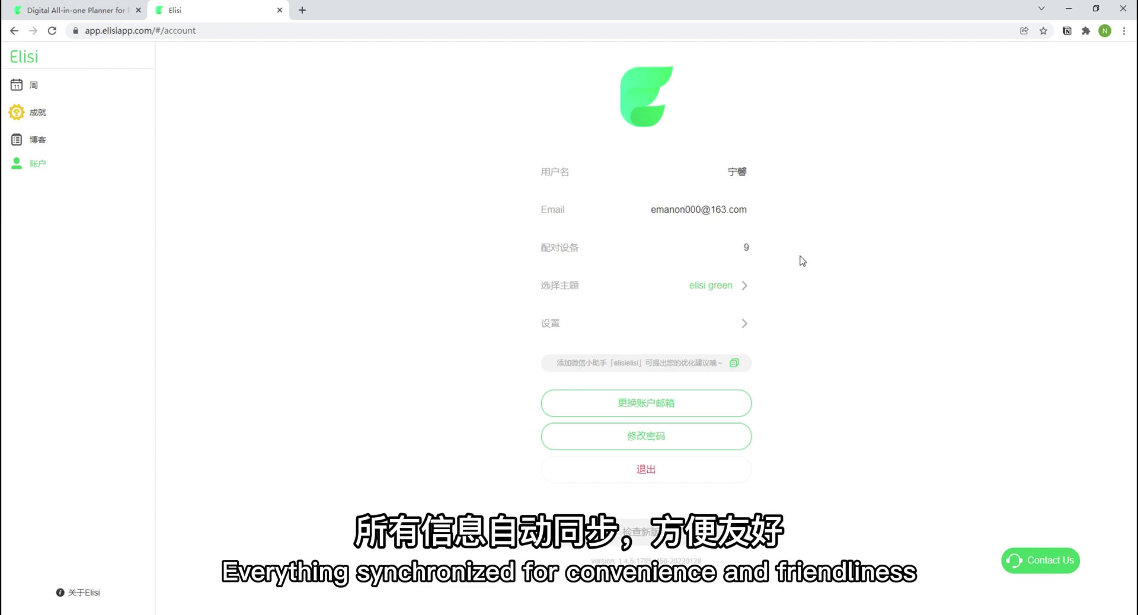
click(728, 289)
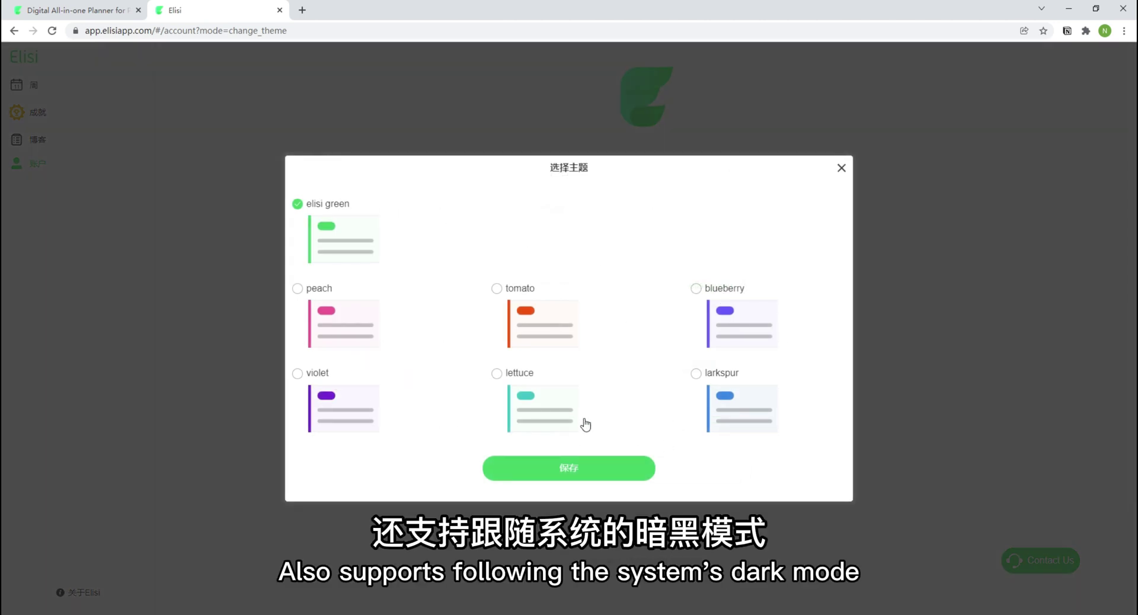
click(734, 363)
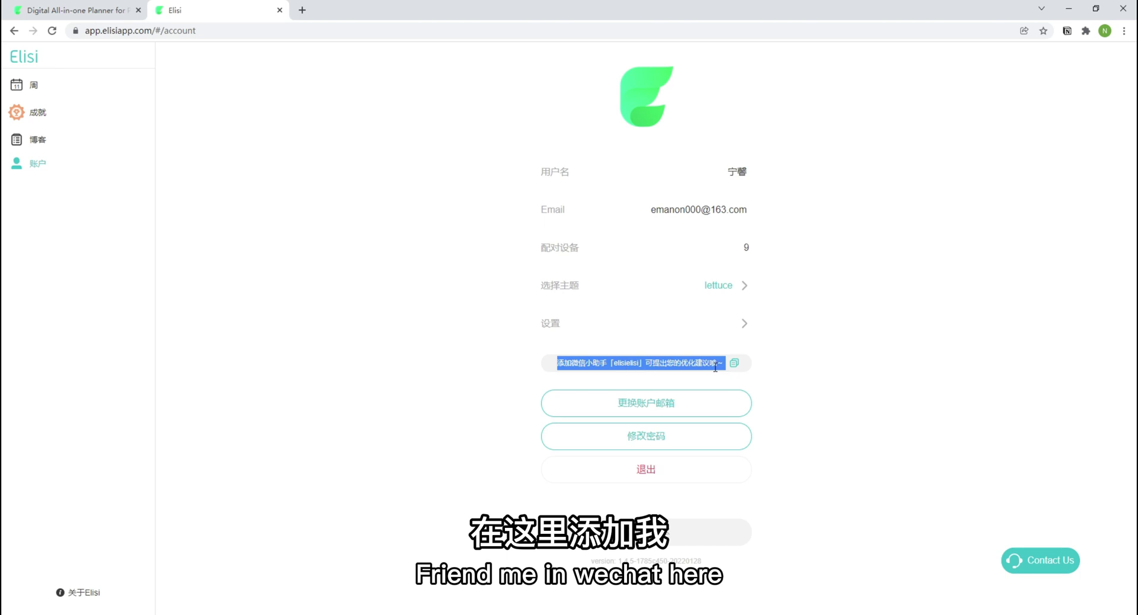
click(602, 369)
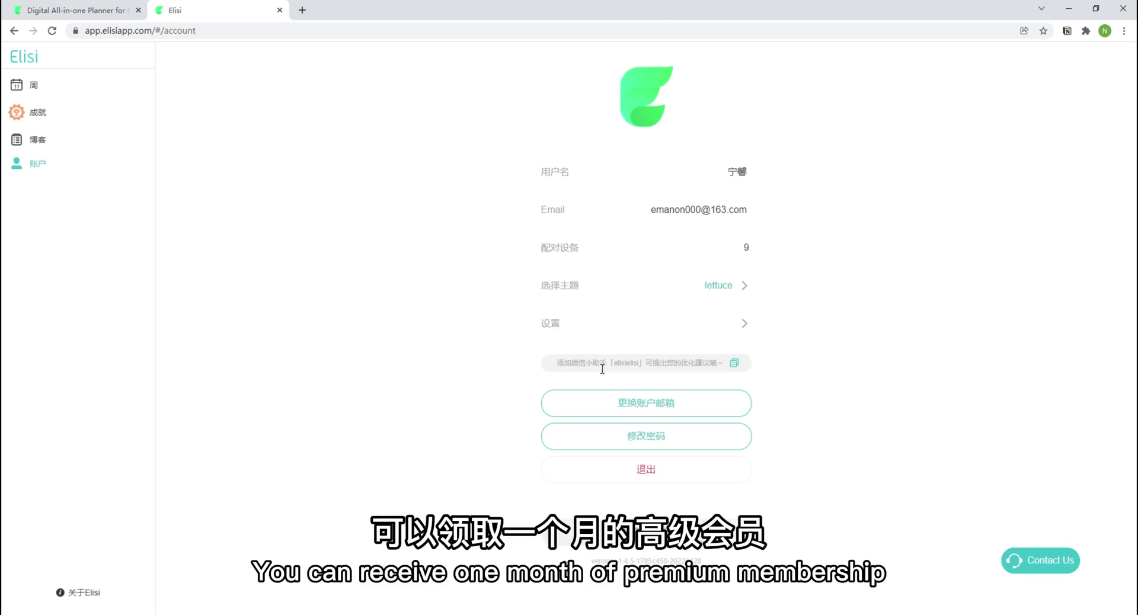
click(649, 323)
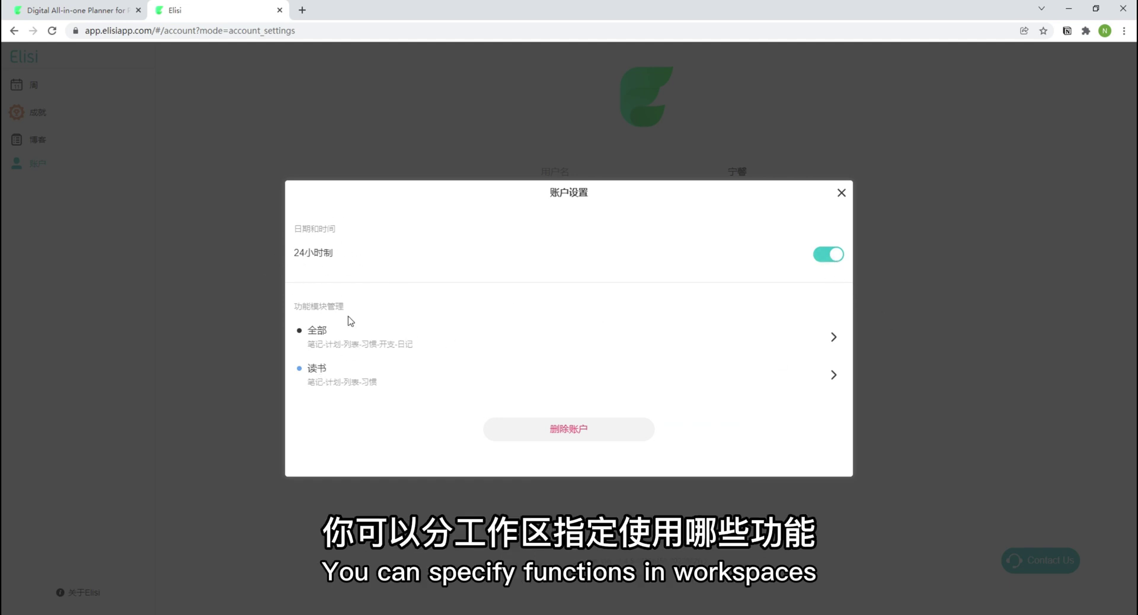
Close account settings and return to the week 06 planner showing all workspaces.
key(Escape)
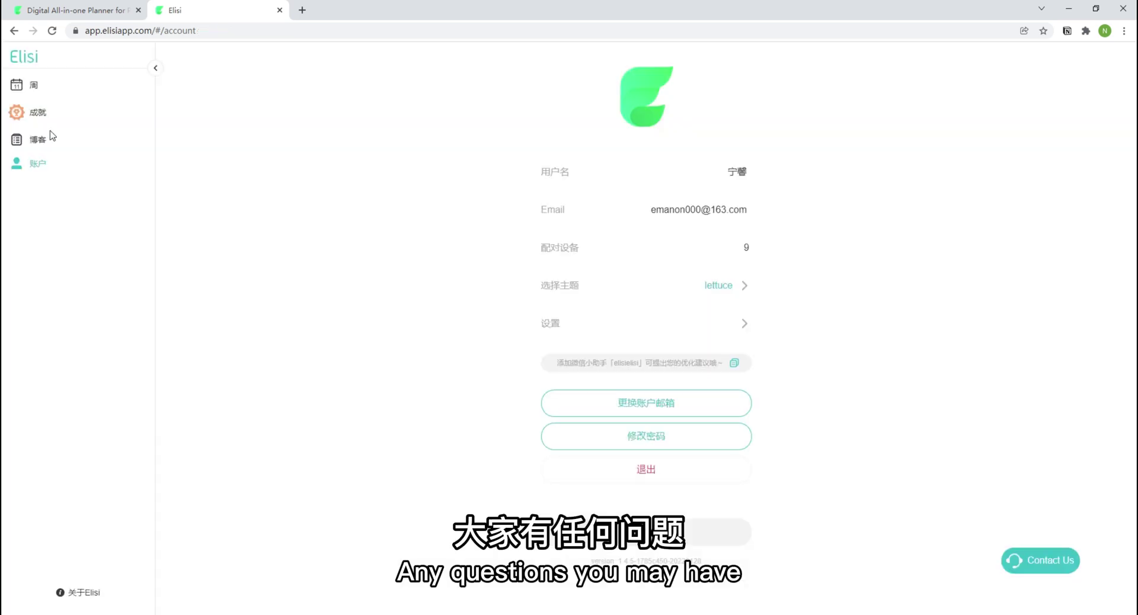
click(36, 89)
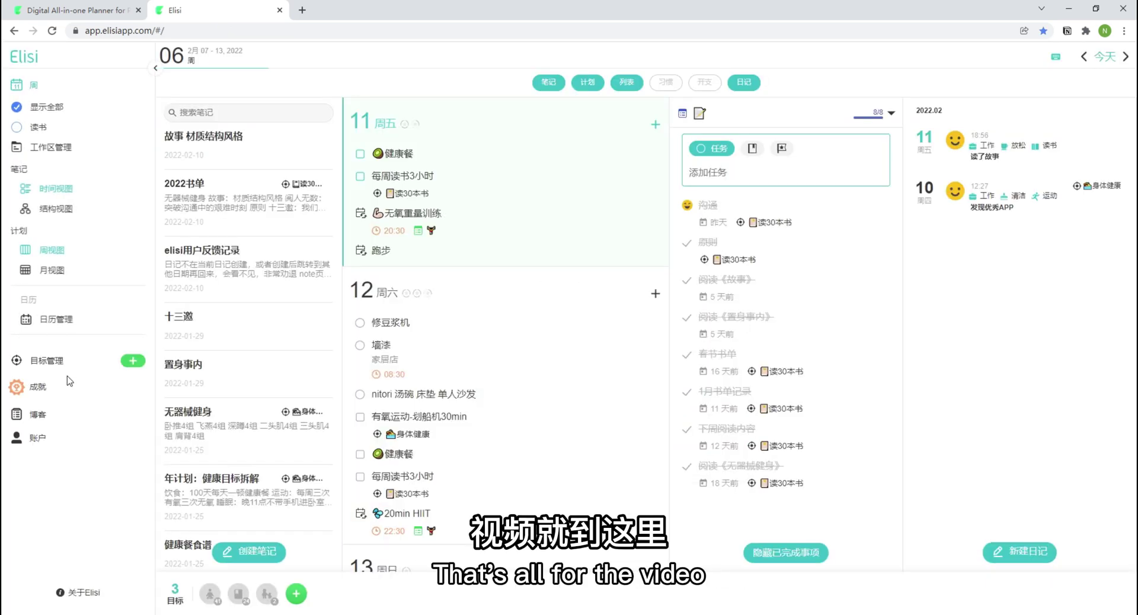